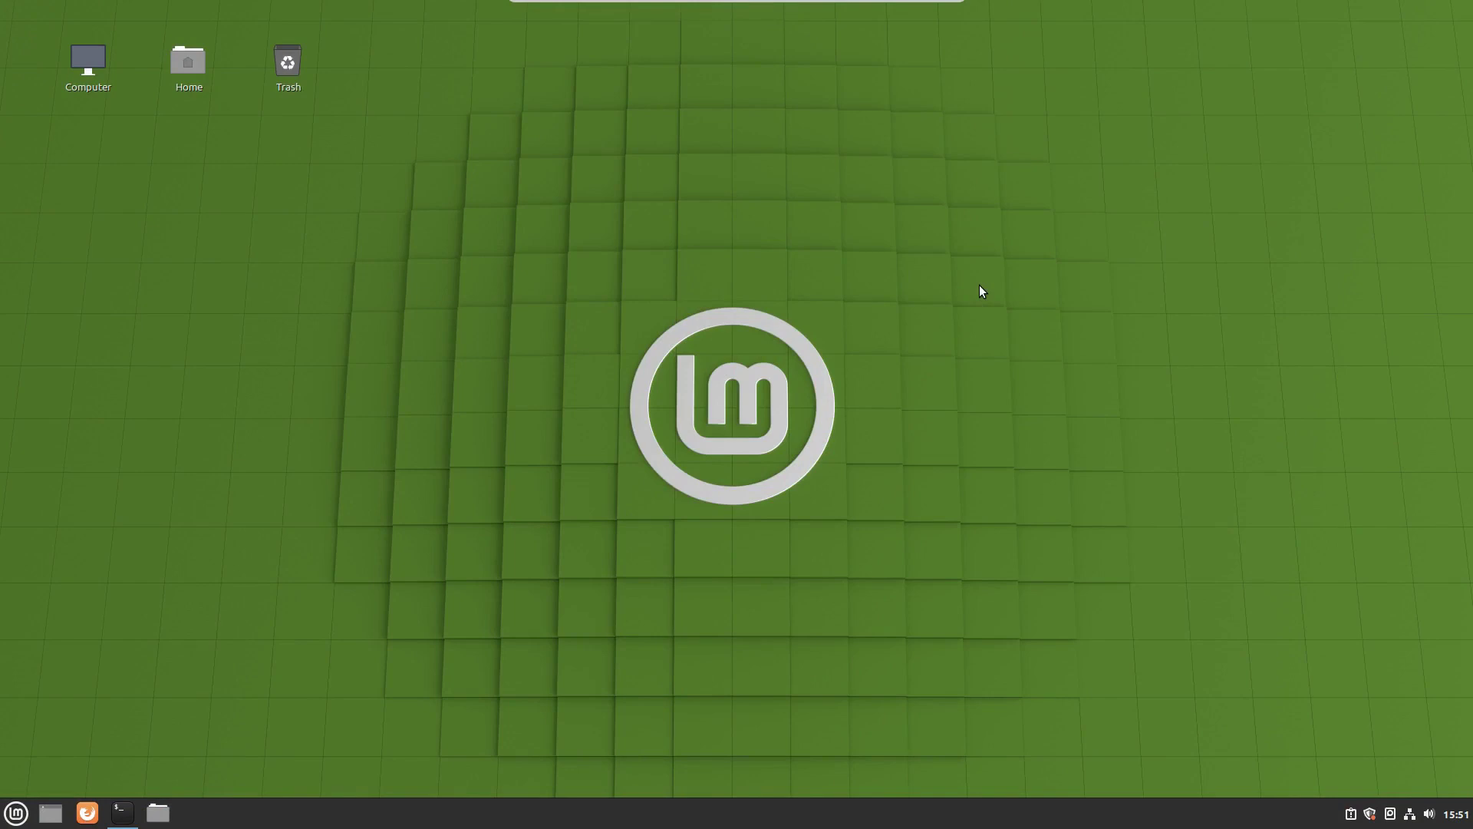
Step: Launch Warpinator by searching 'warl' in the application menu
key(super)
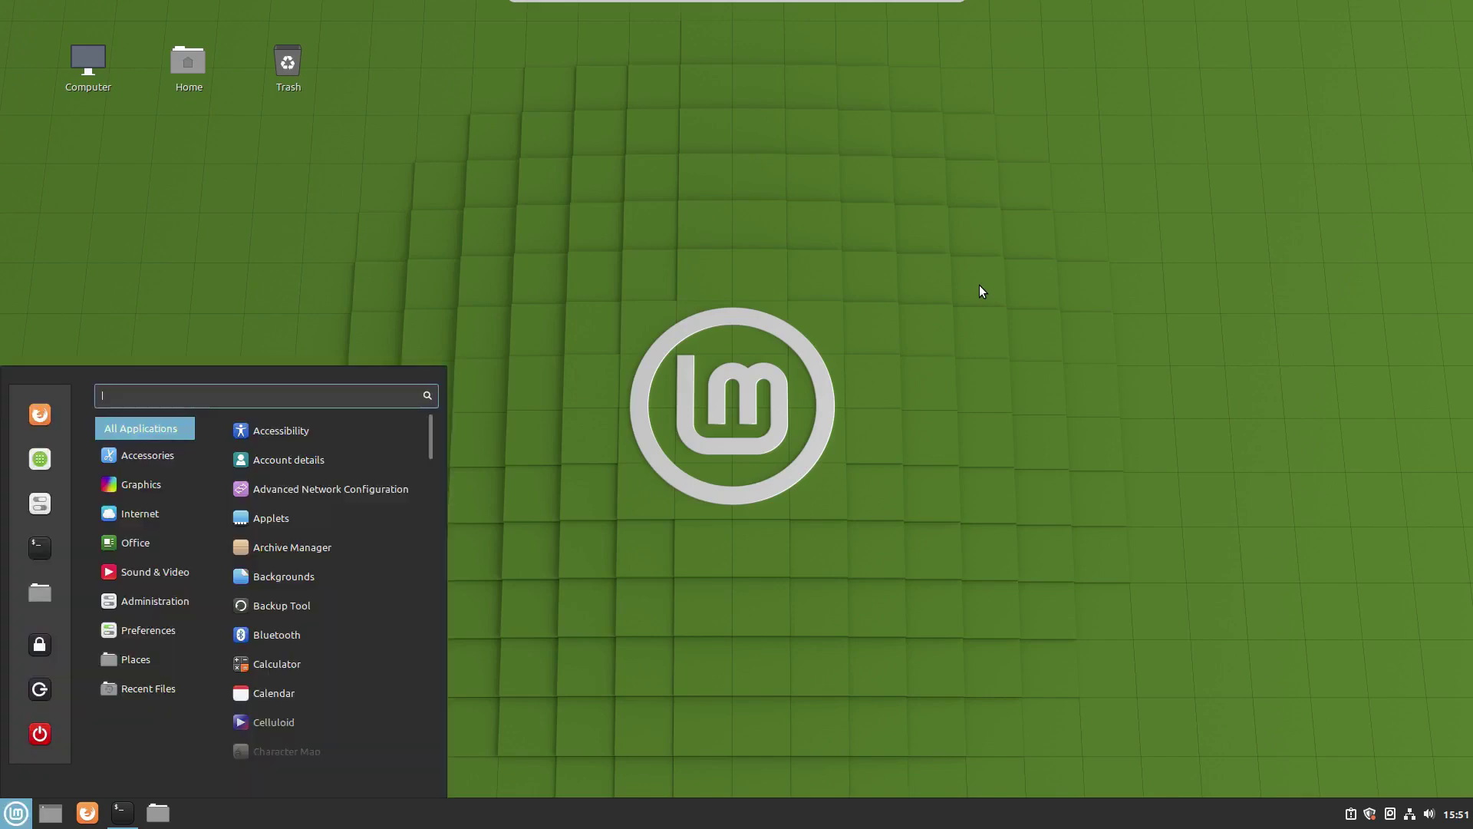
text(warl)
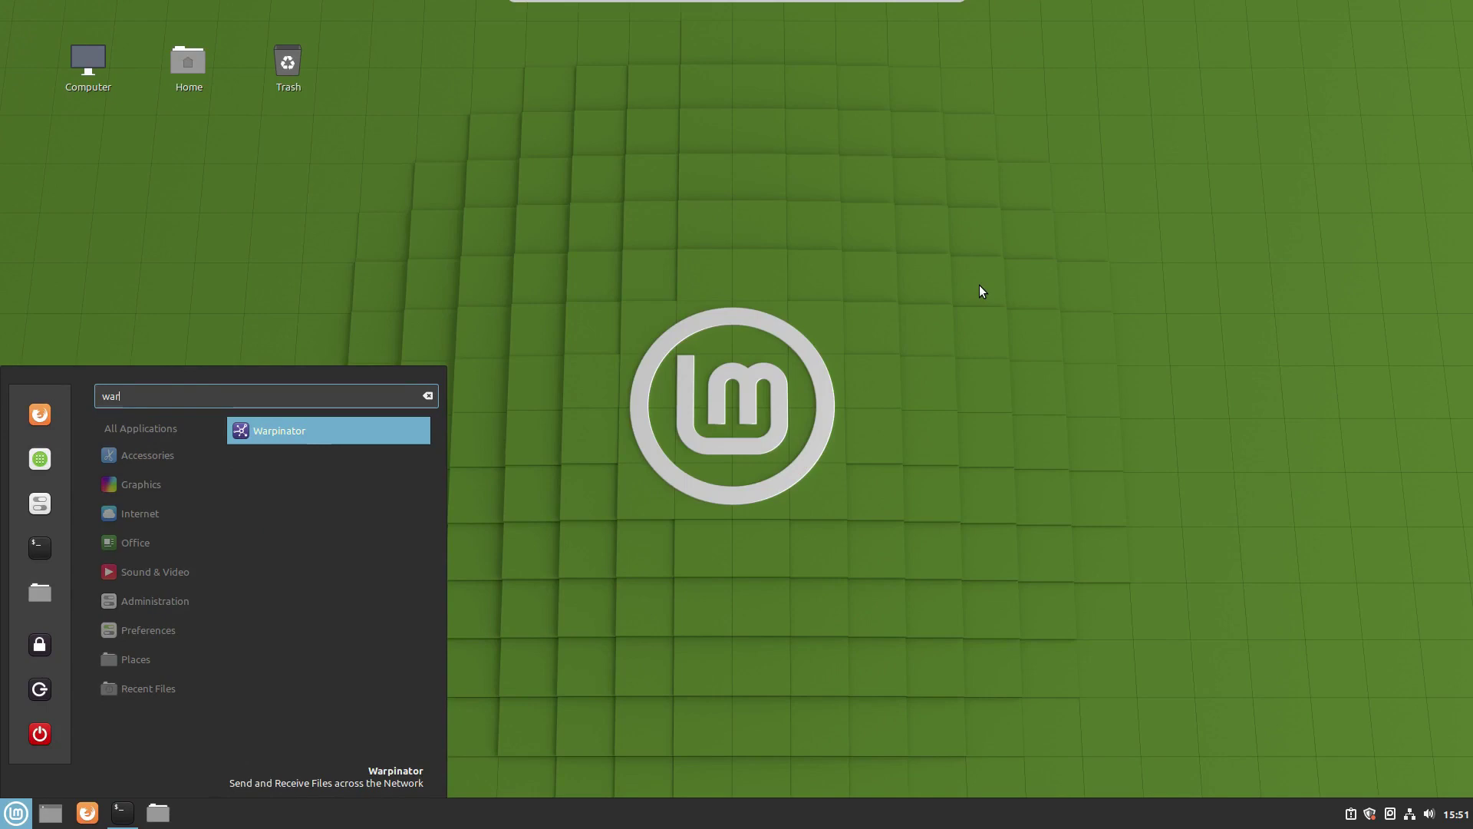
key(Return)
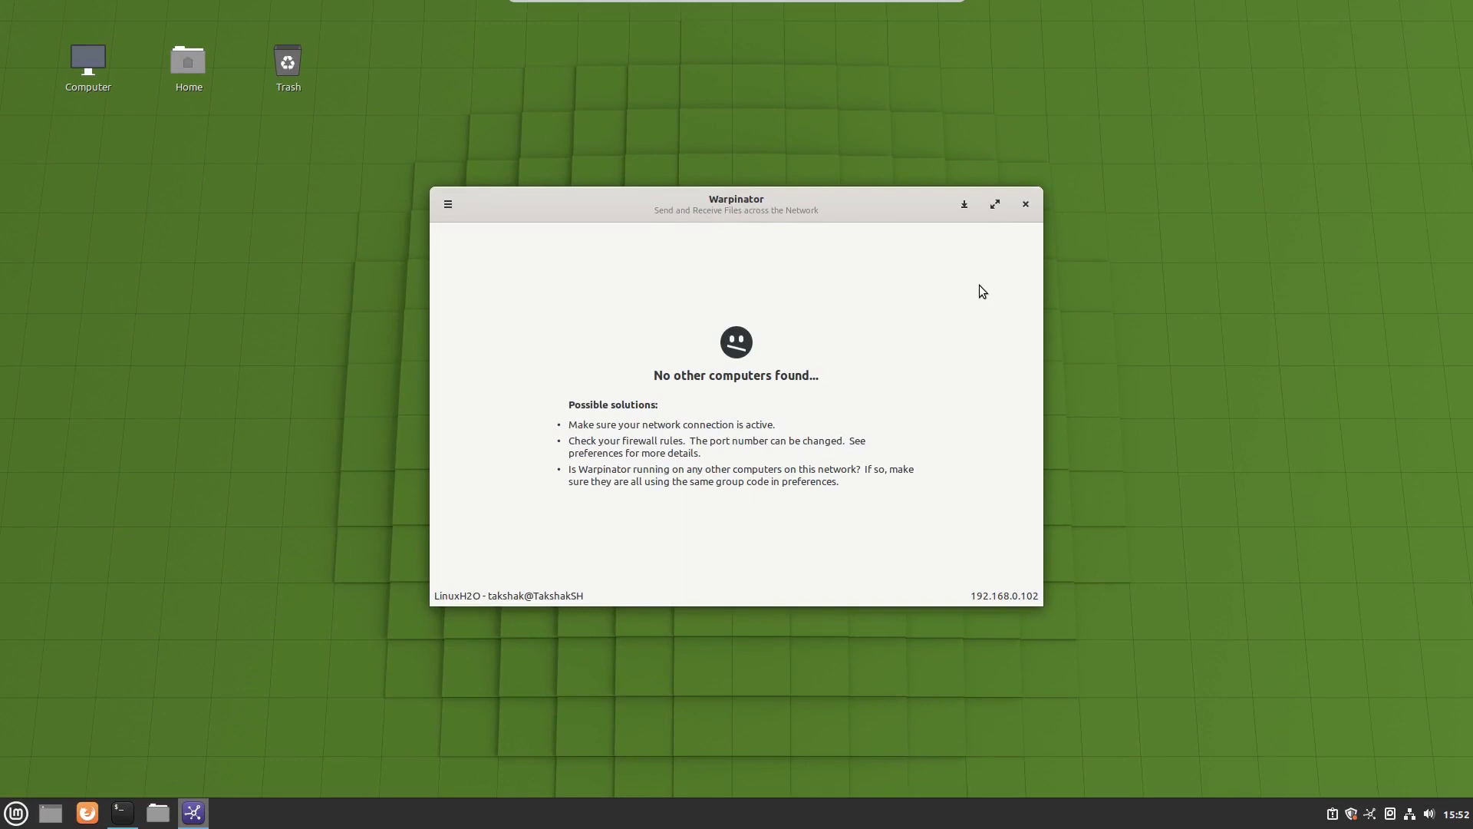
Step: Hide Warpinator and run ifconfig on the first machine to find its address 192.168.0.102
click(1025, 203)
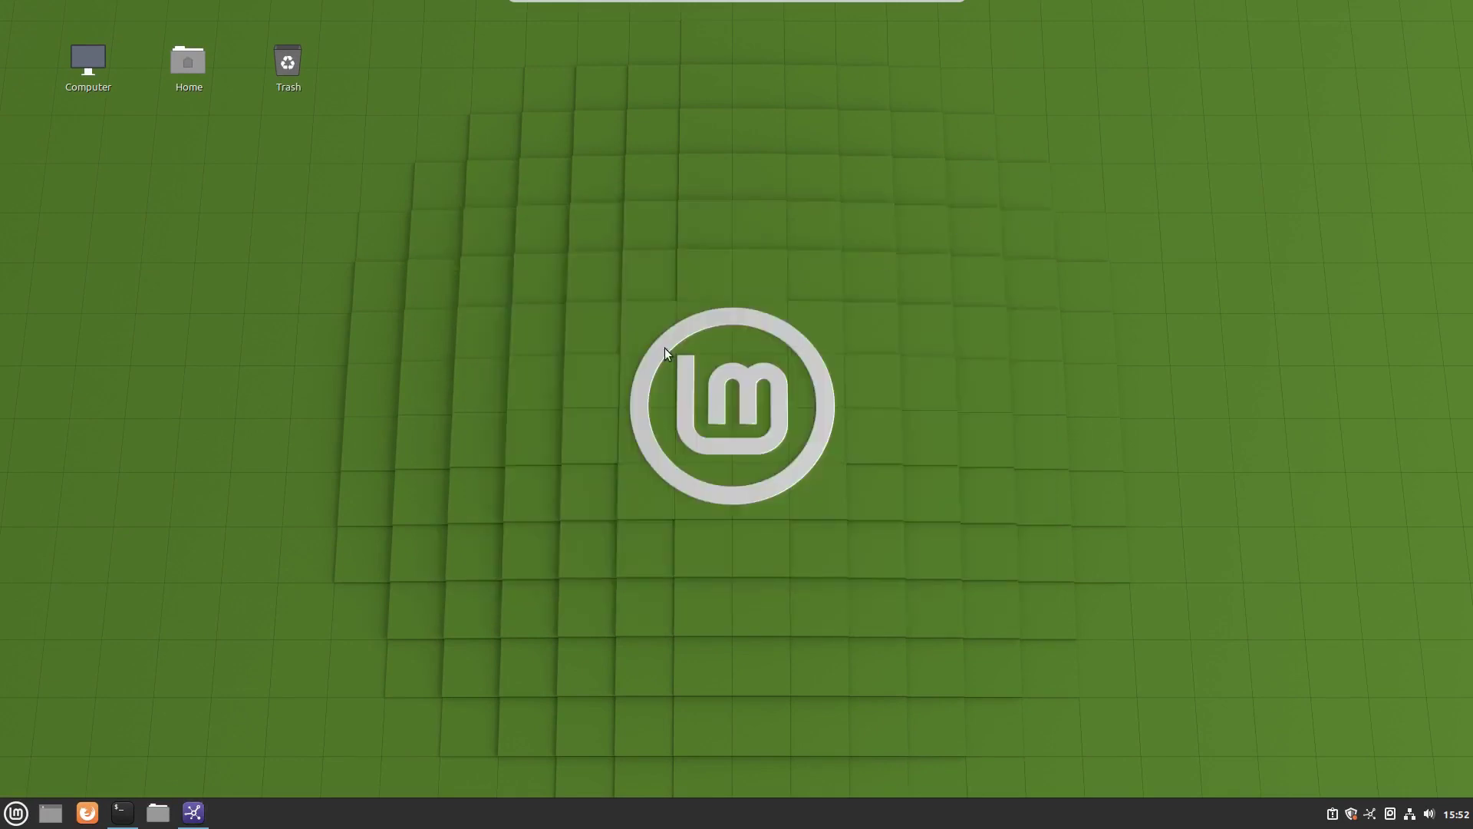
click(132, 818)
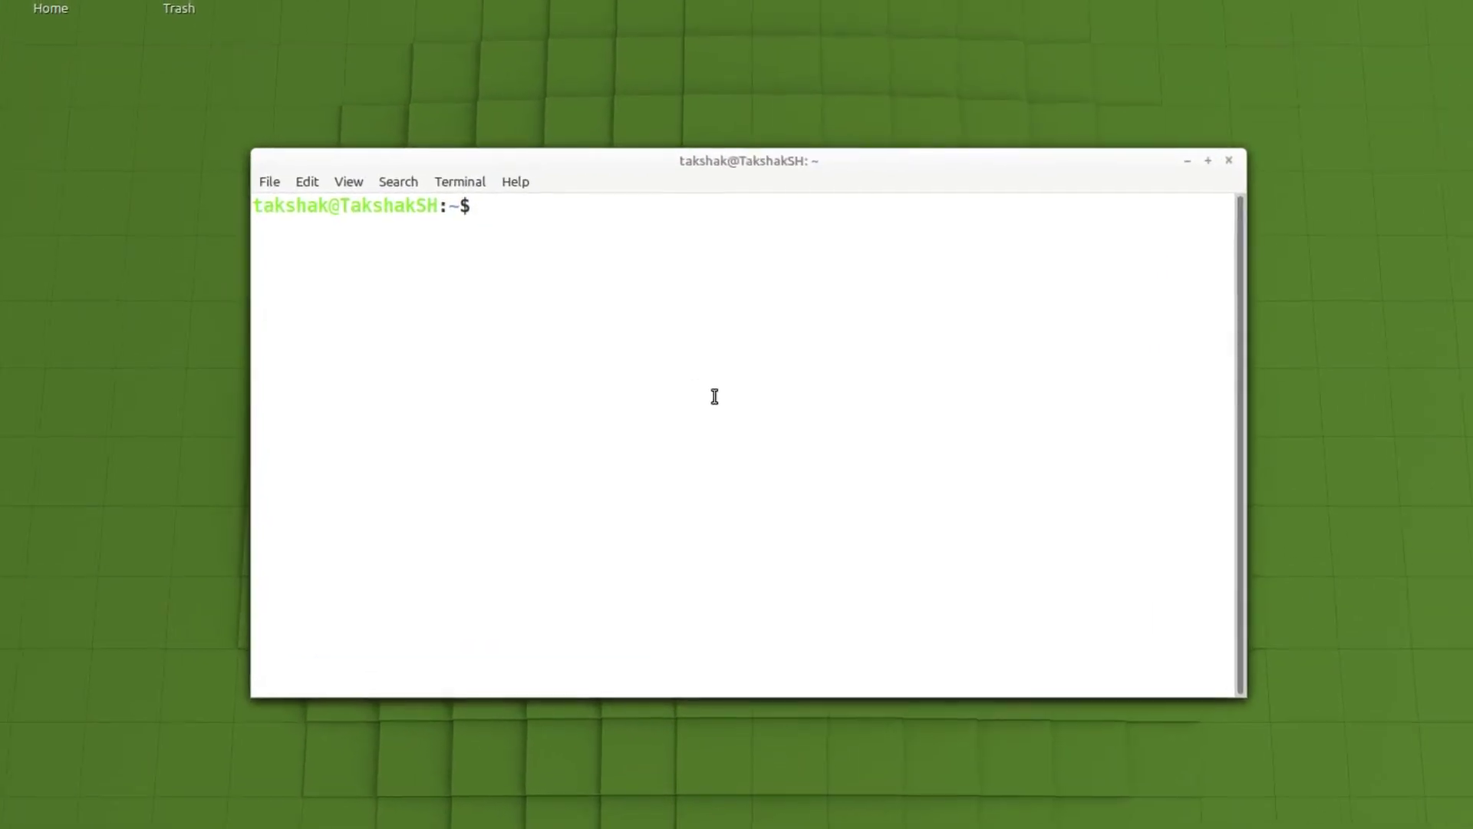
text(ifcoog)
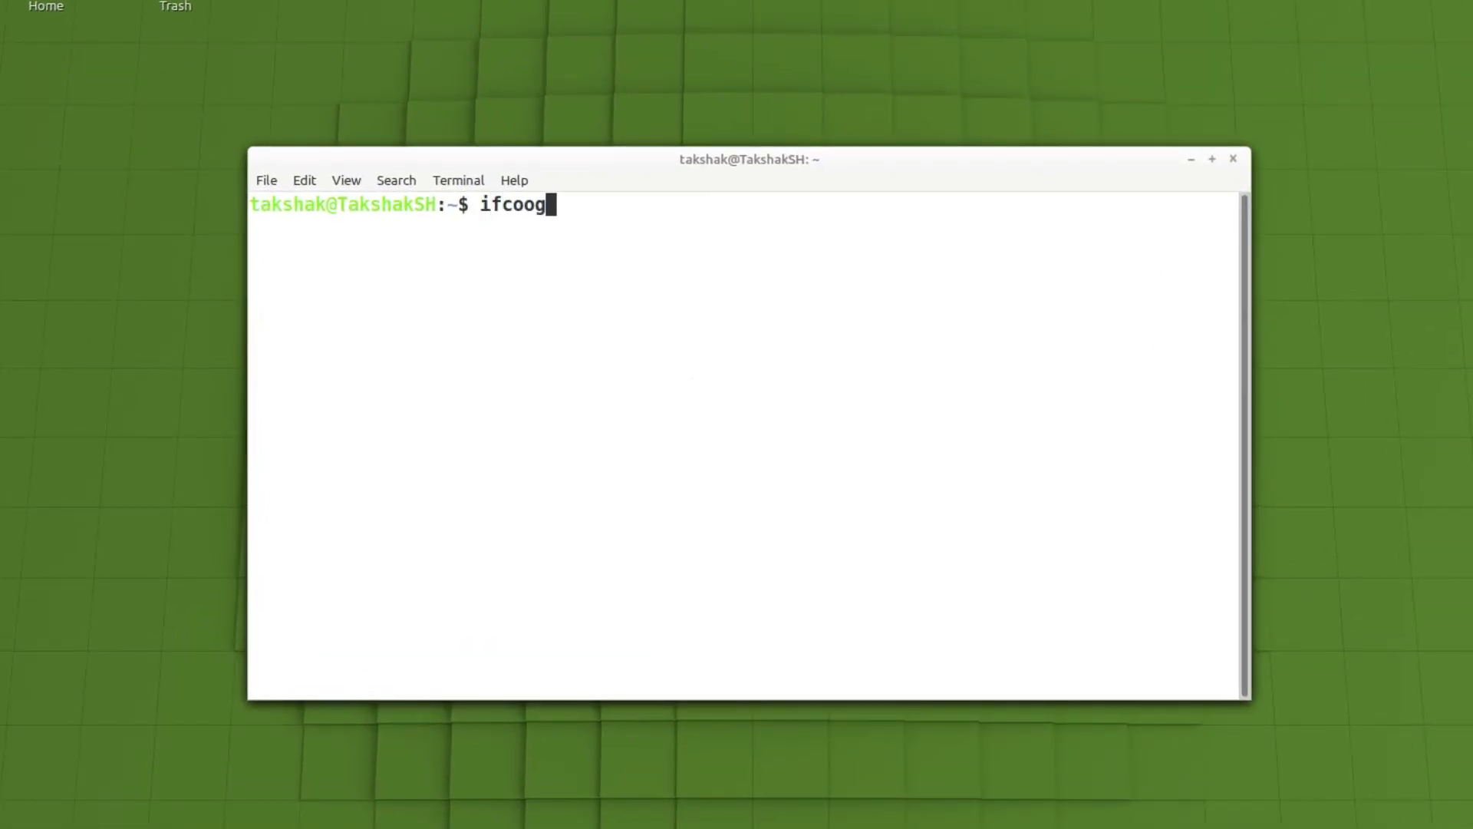
key(BackSpace)
key(BackSpace)
key(BackSpace)
text(onfig)
key(Return)
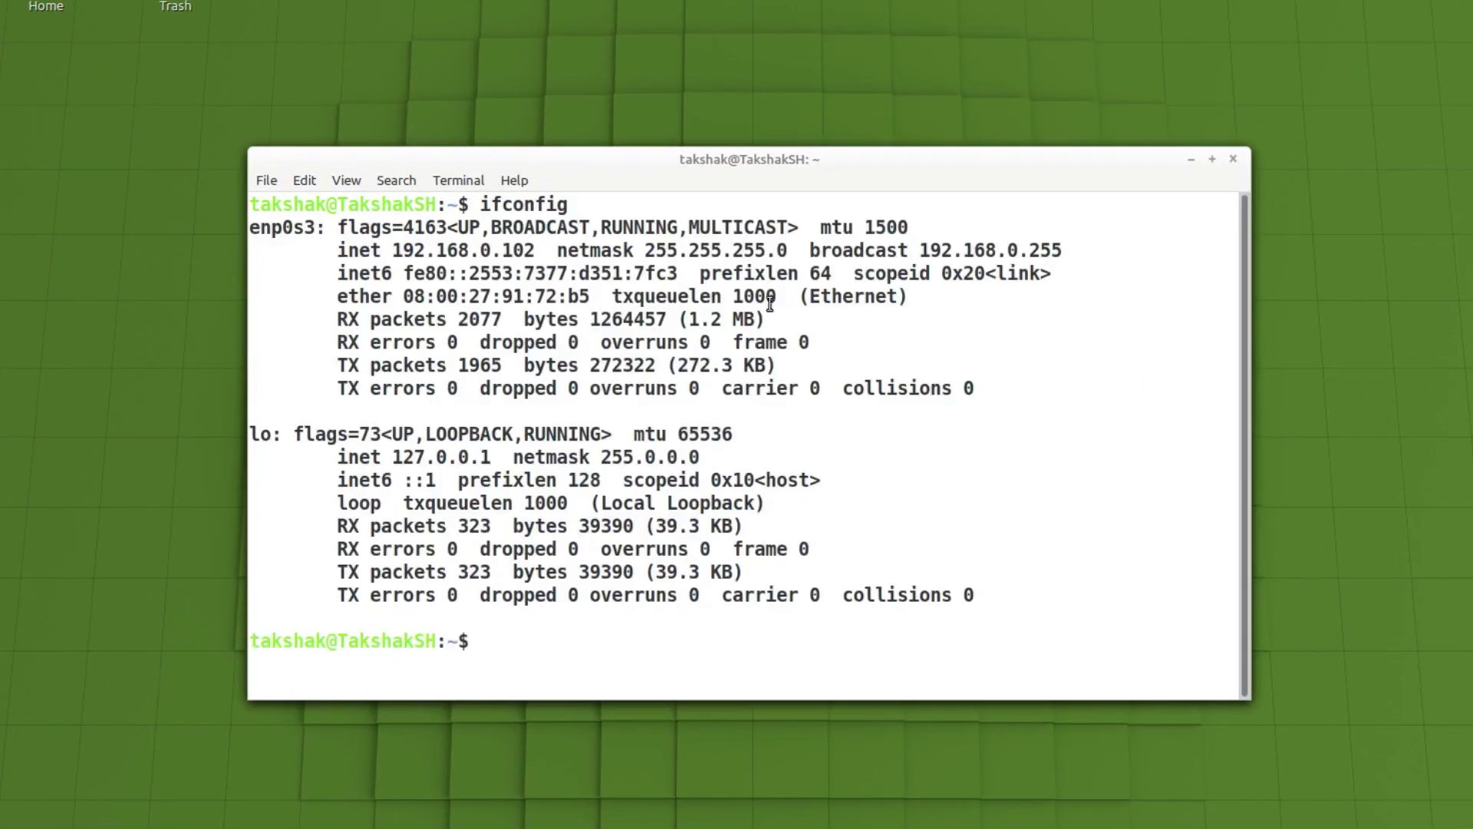
double_click(310, 229)
drag(392, 252, 525, 251)
click(524, 251)
click(1419, 457)
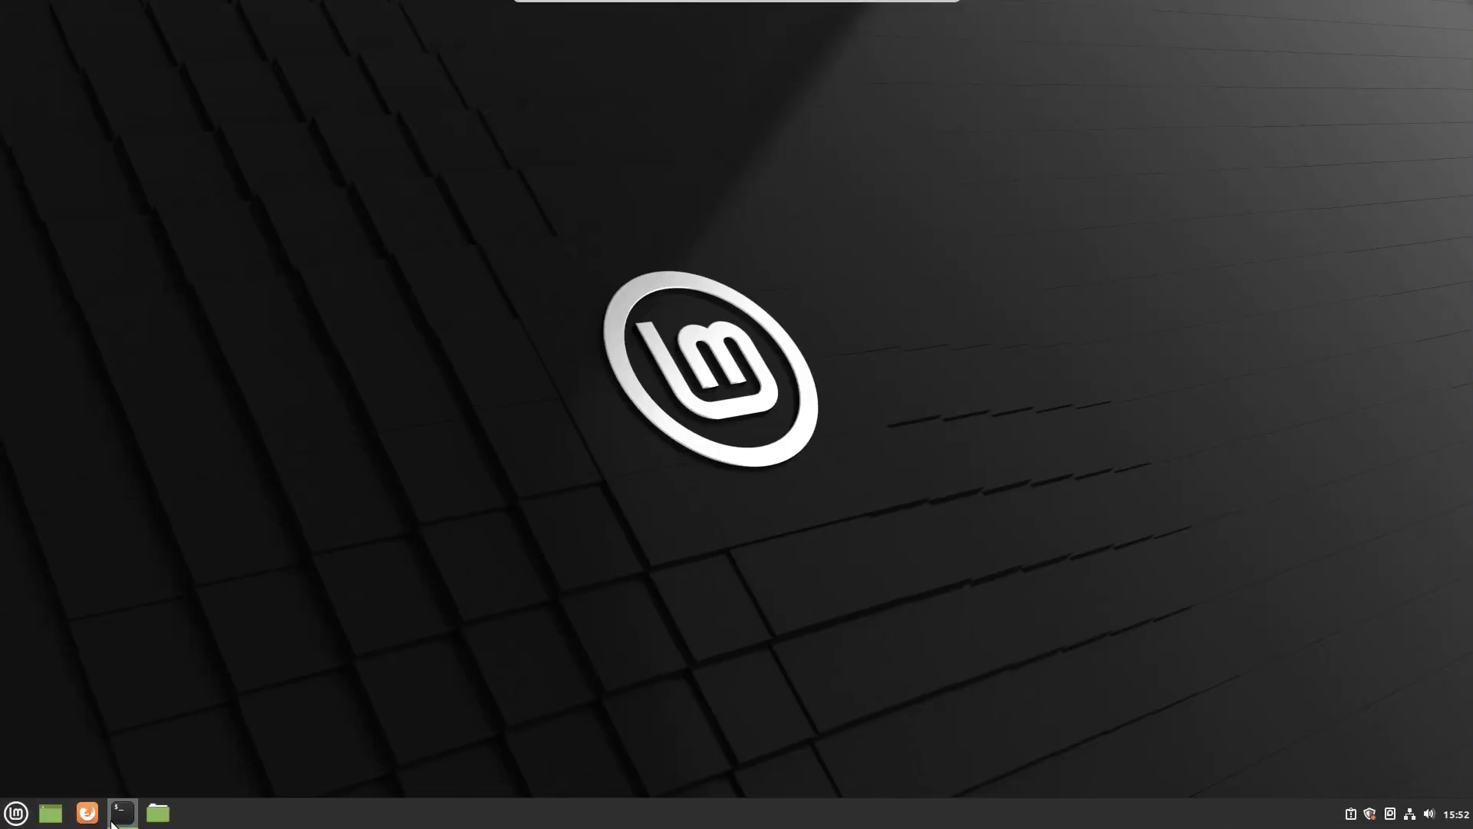
Step: Run ifconfig on the second machine to find 192.168.0.103, then minimize the terminal
click(122, 813)
text(if)
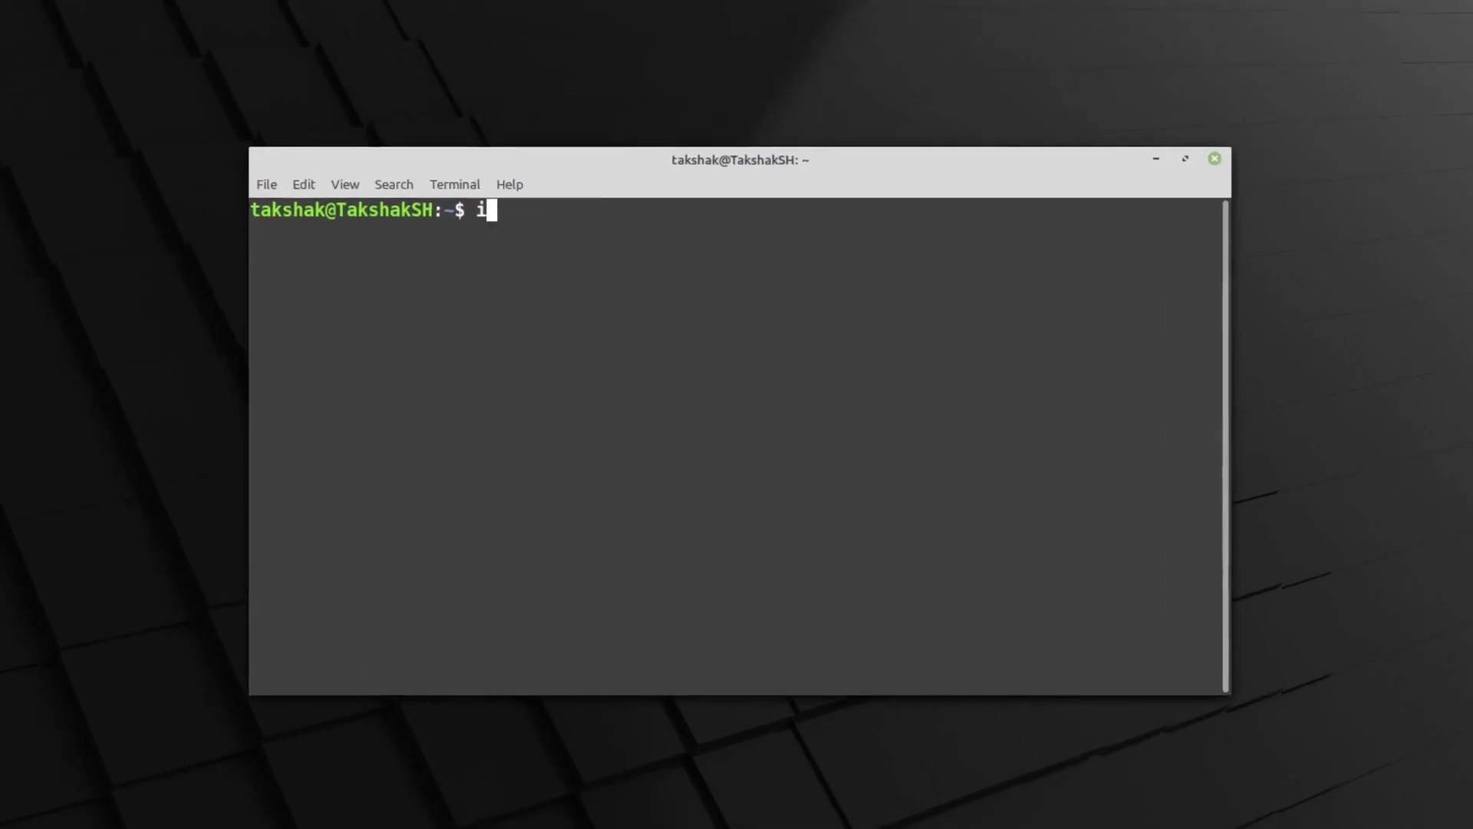
text(config)
key(Return)
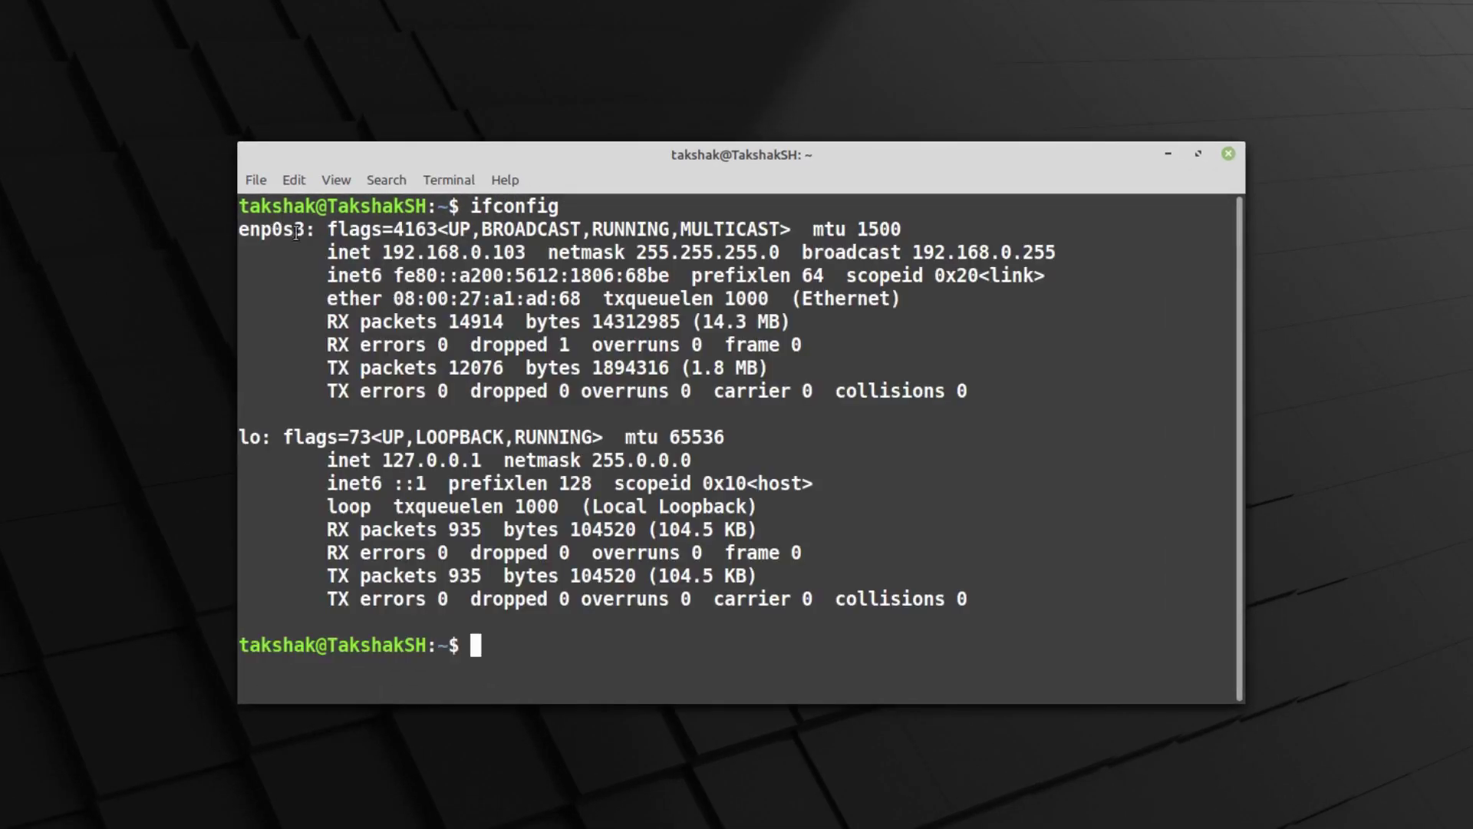
drag(527, 253, 495, 252)
click(1167, 154)
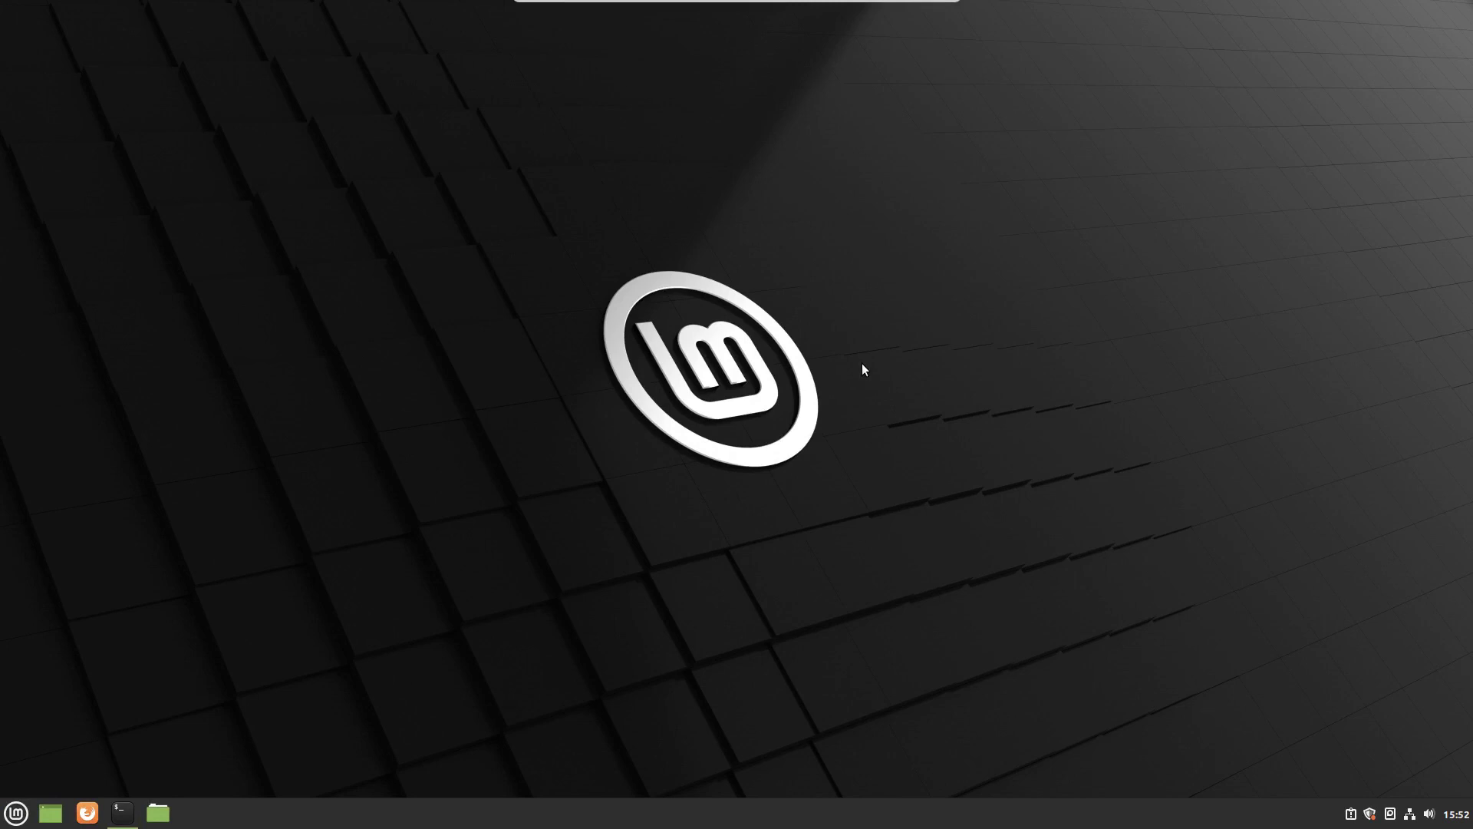
Step: Relaunch Warpinator via a 'warp' menu search so it lists LinuxH2O at 192.168.0.102
key(super)
text(w)
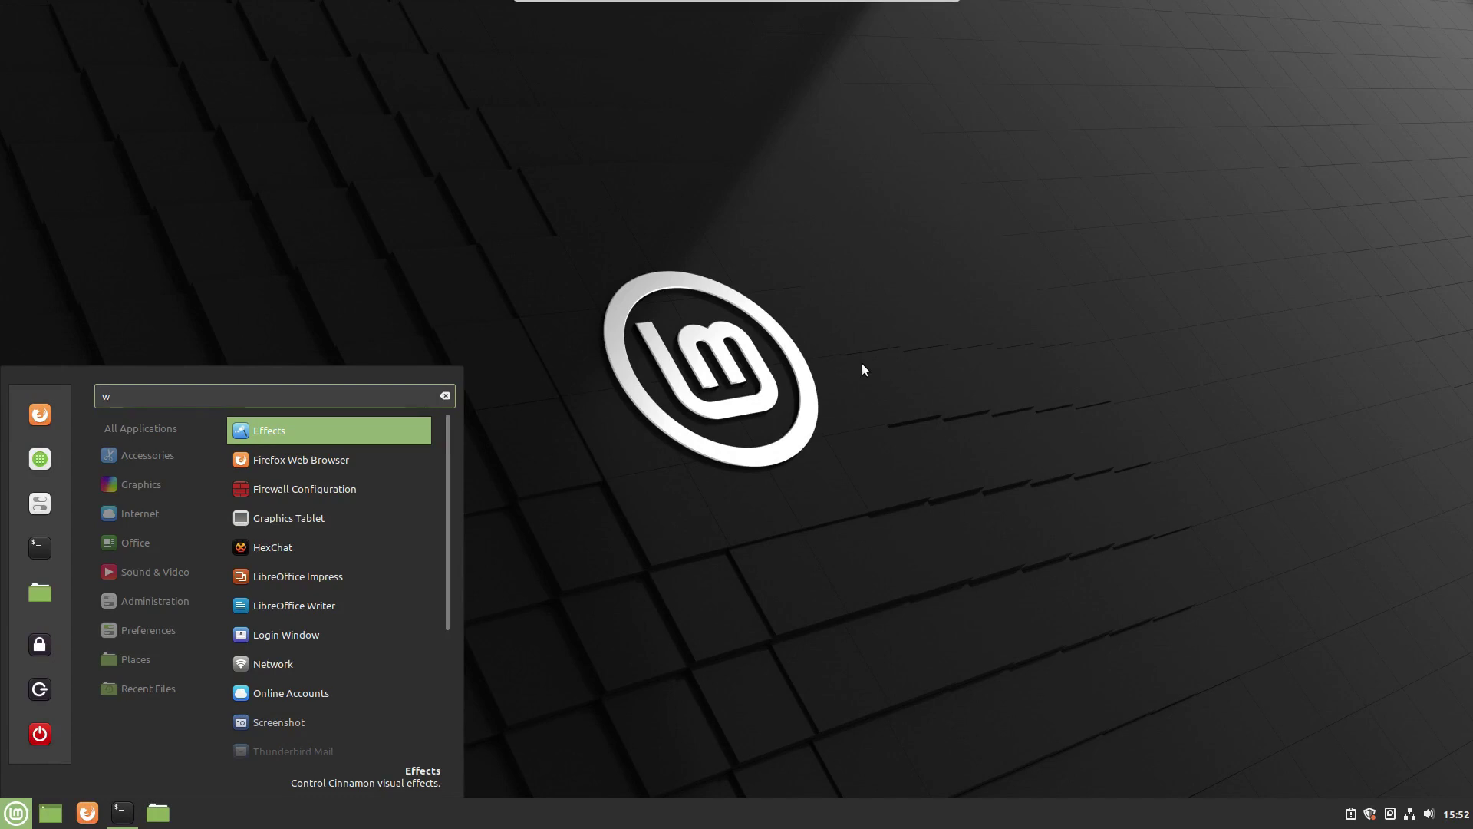
text(arp)
key(Return)
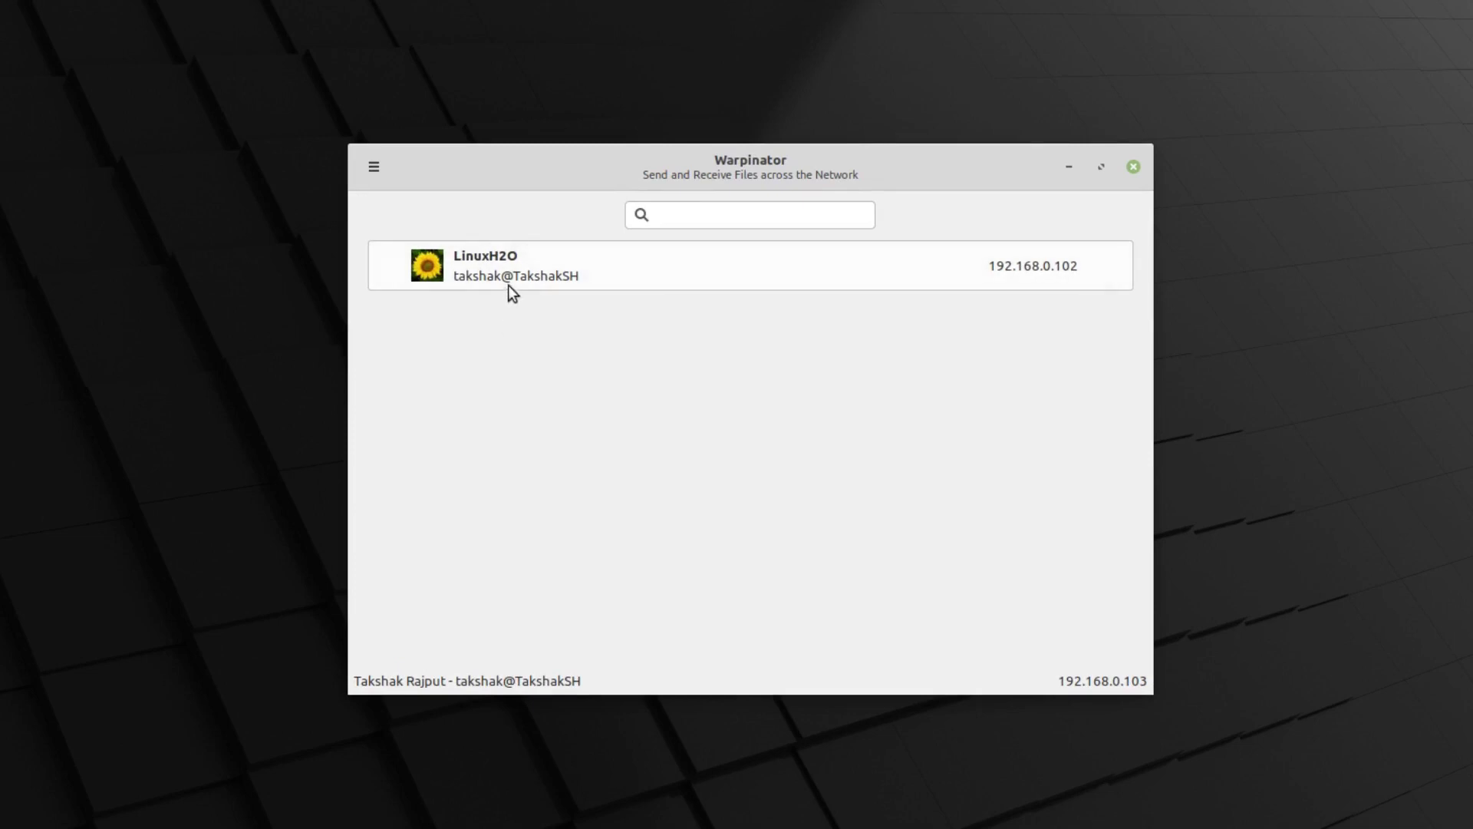
Step: Minimize the terminal and open the 192.168.0.103 peer's File Transfers page
click(1263, 698)
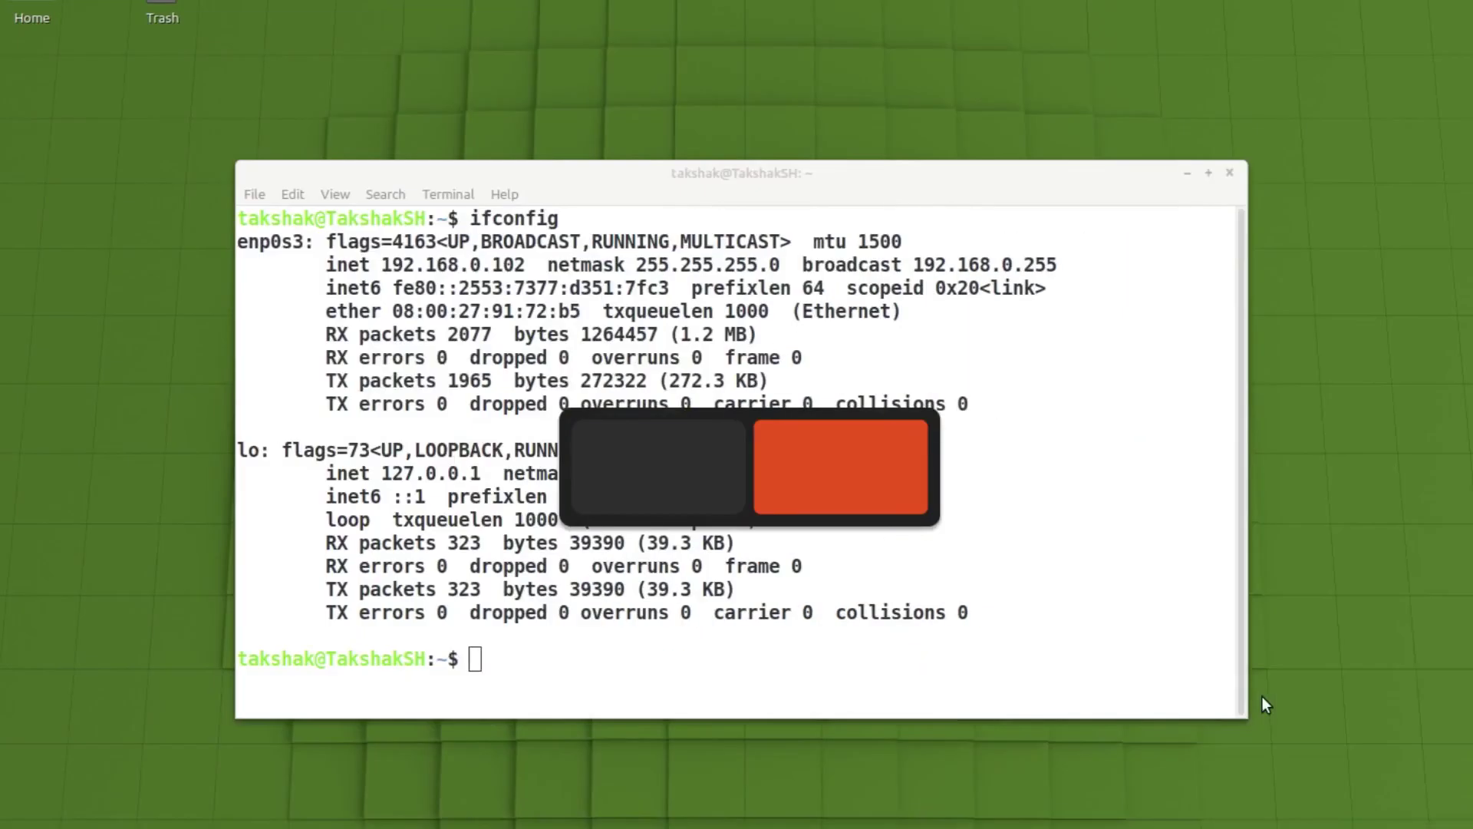
click(1187, 174)
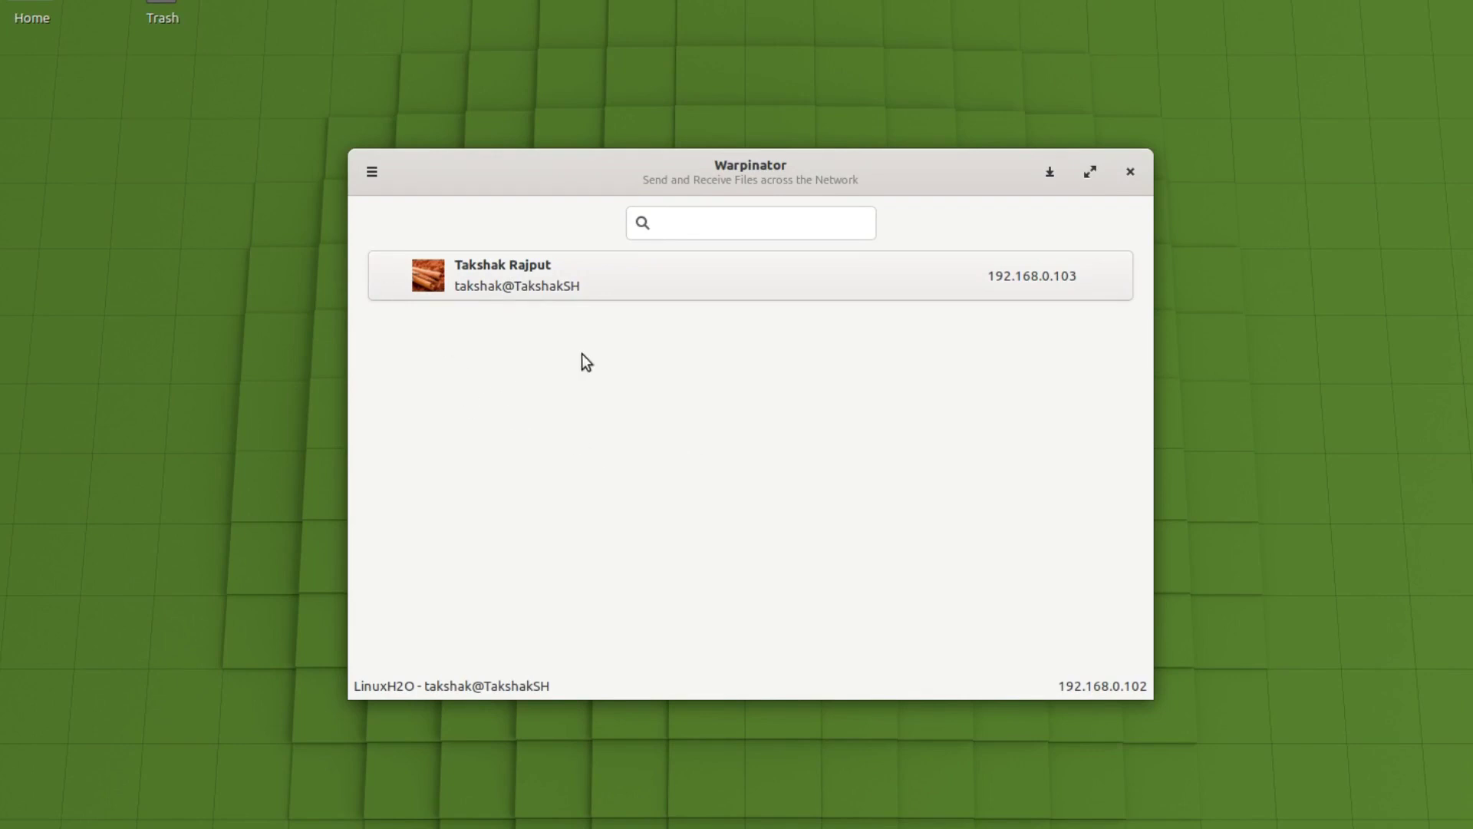
click(656, 284)
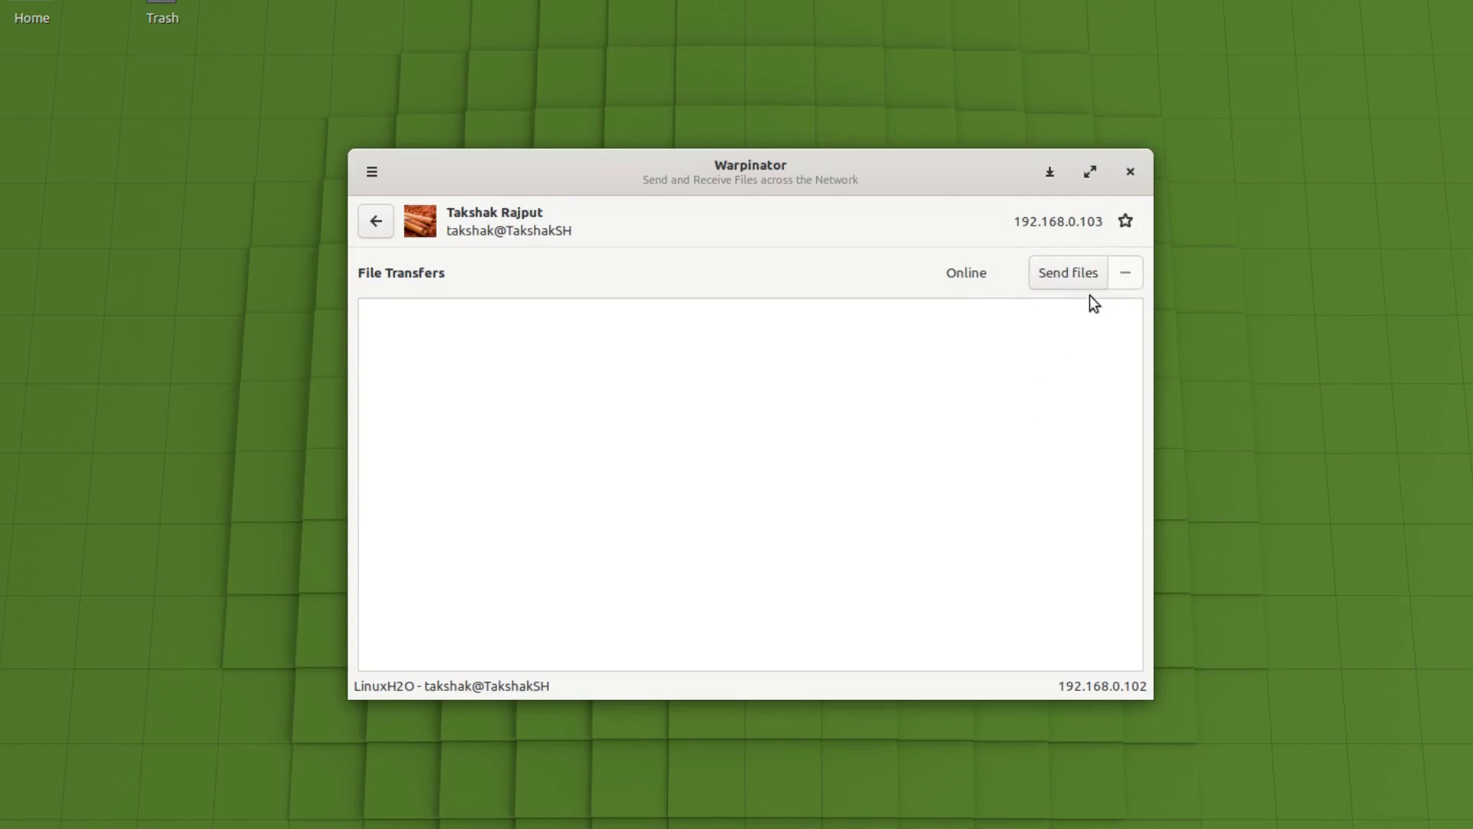
click(1073, 274)
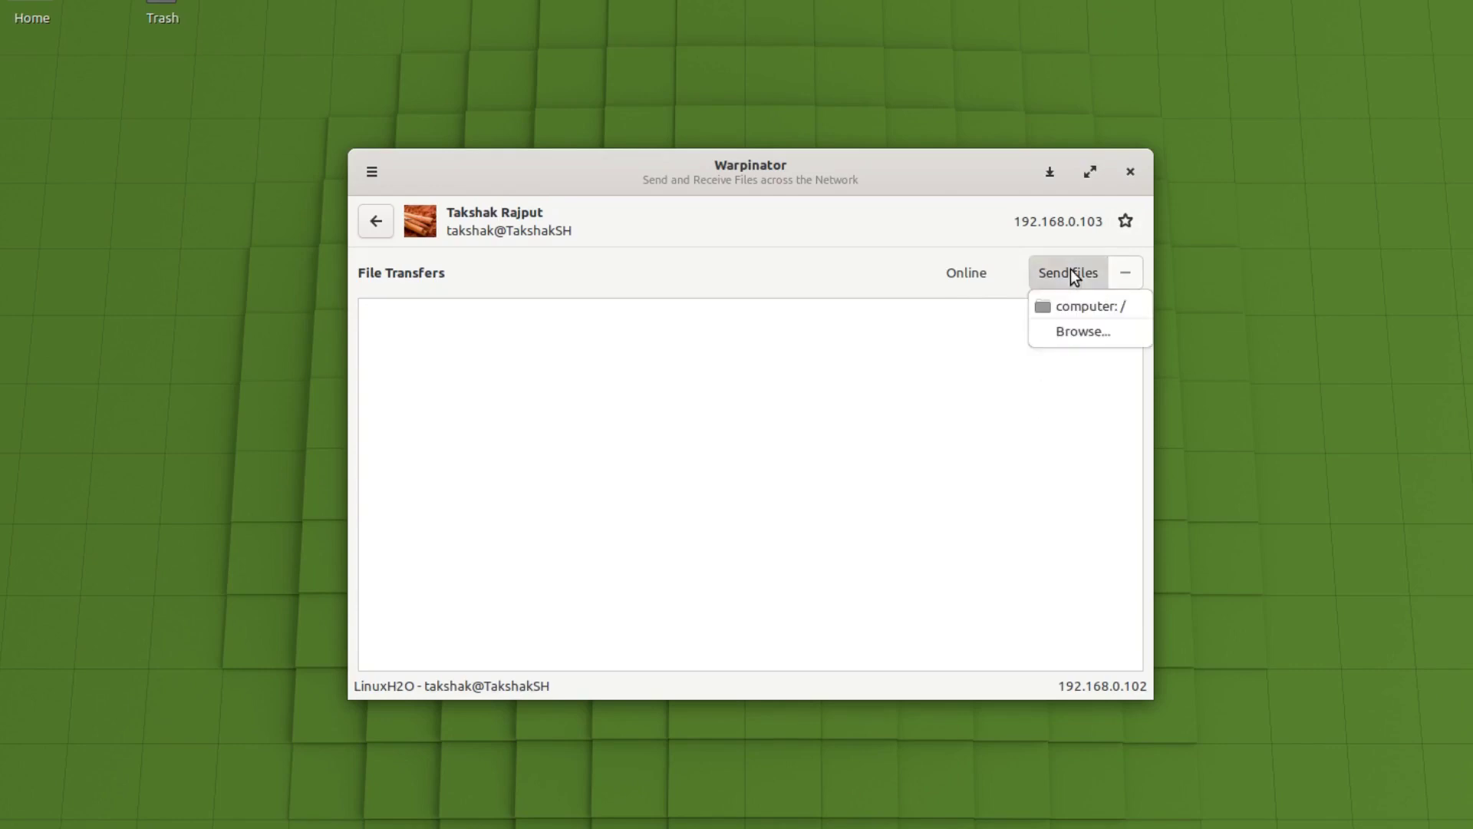
click(1097, 332)
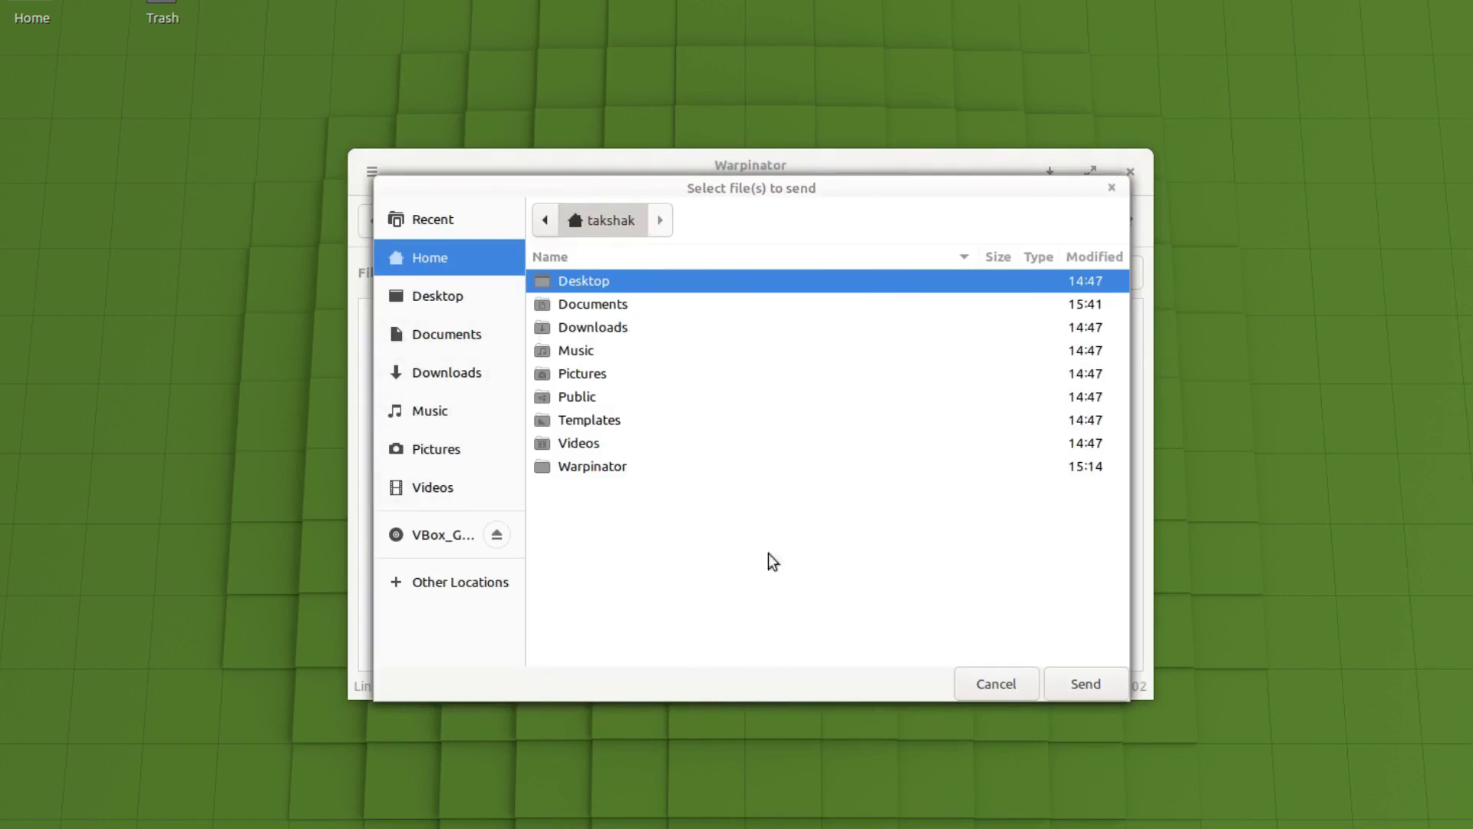
click(511, 322)
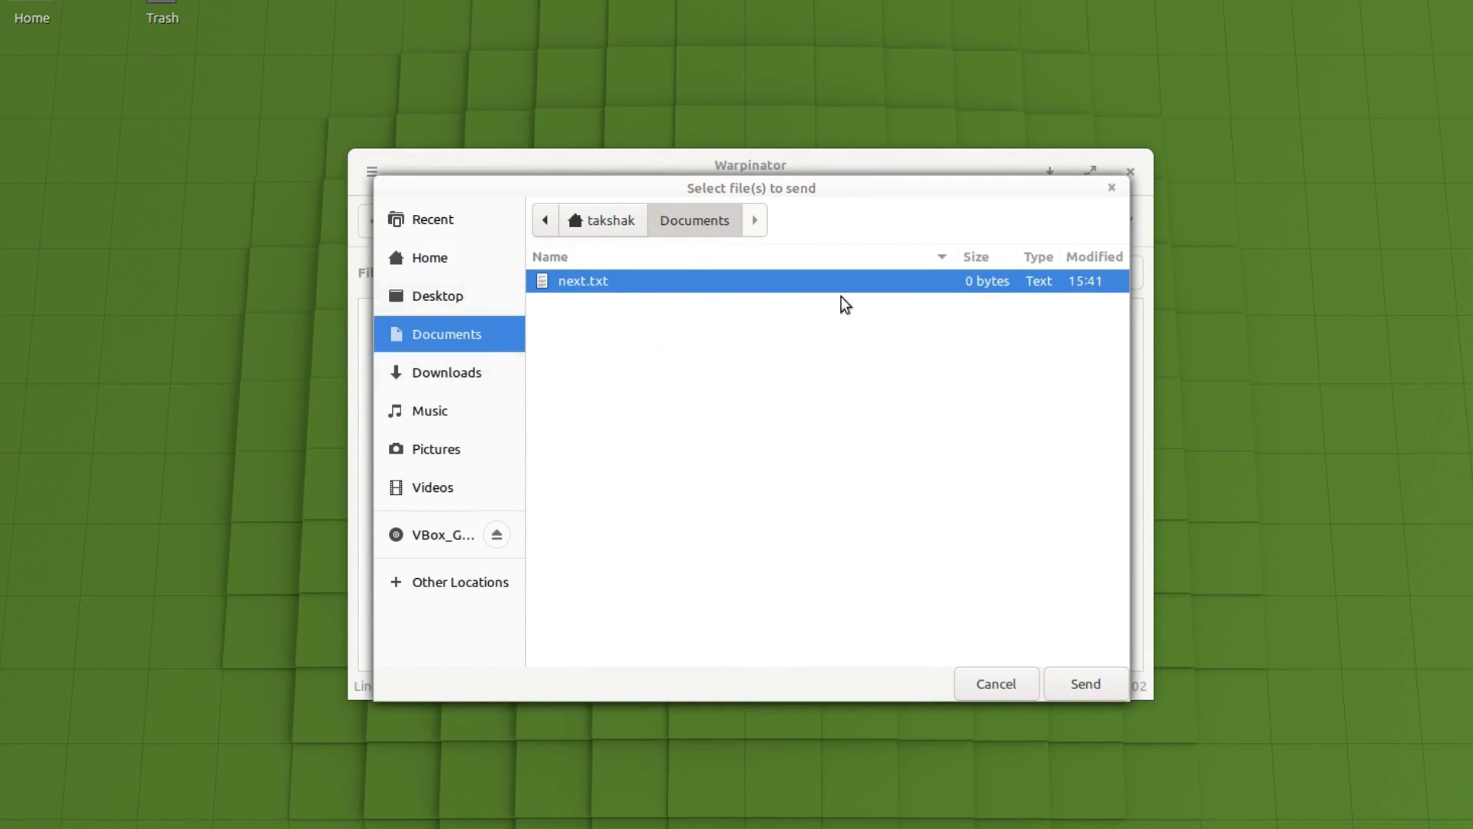
click(996, 684)
click(13, 368)
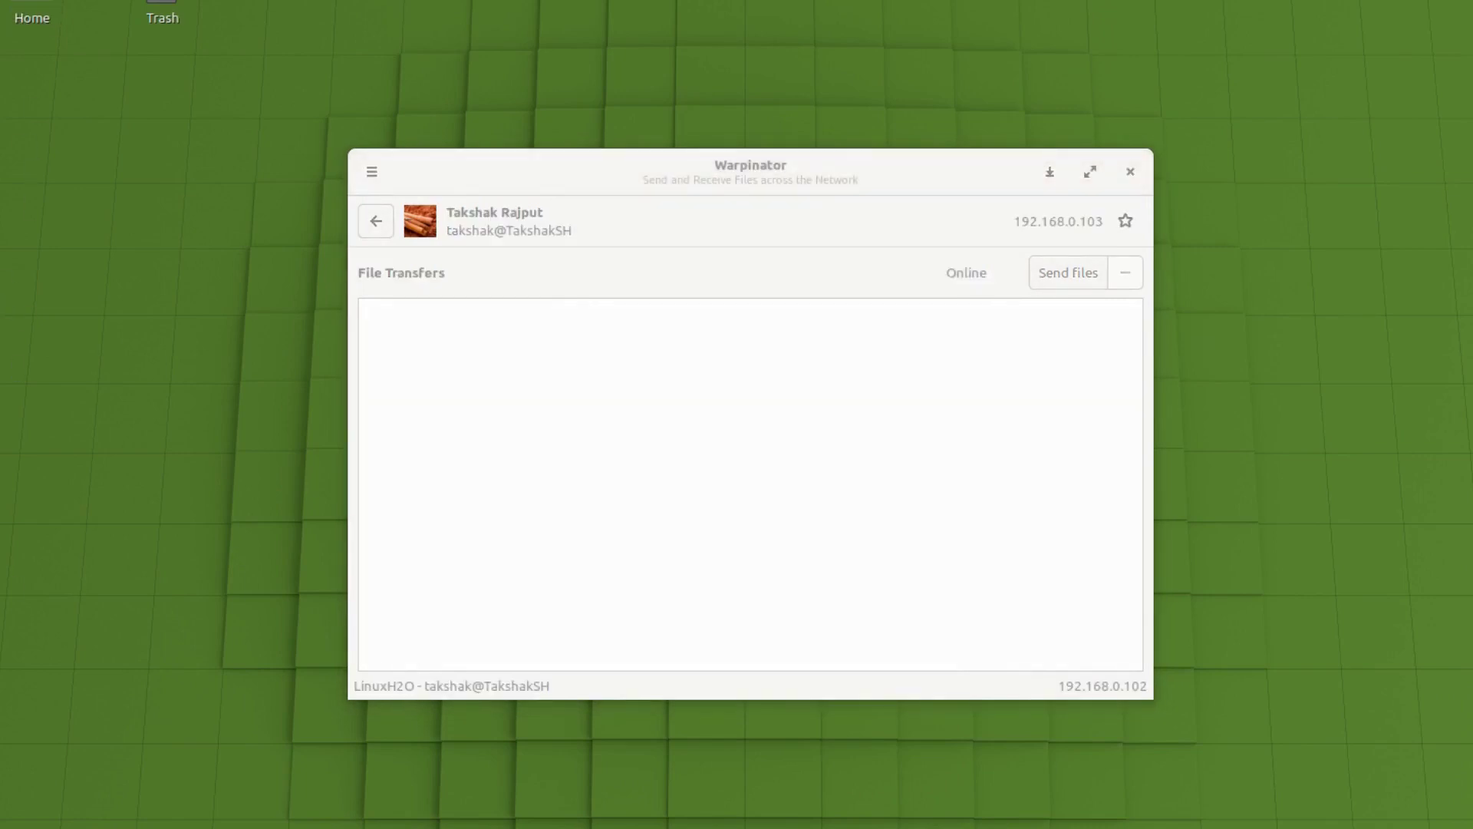
Step: Drag next.txt from Documents into Warpinator to send it, then minimize the Documents window
click(357, 310)
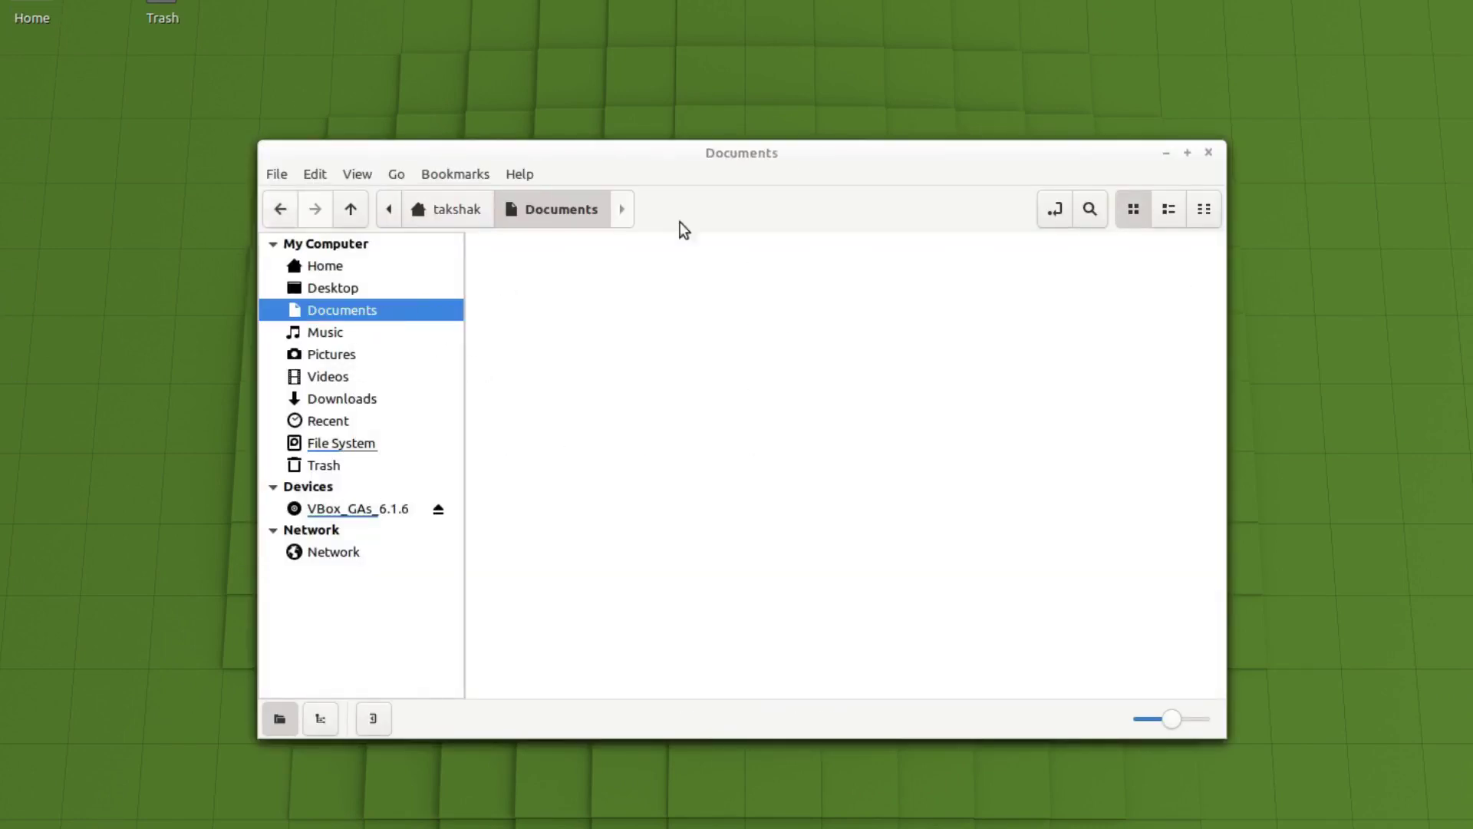
drag(848, 164, 501, 377)
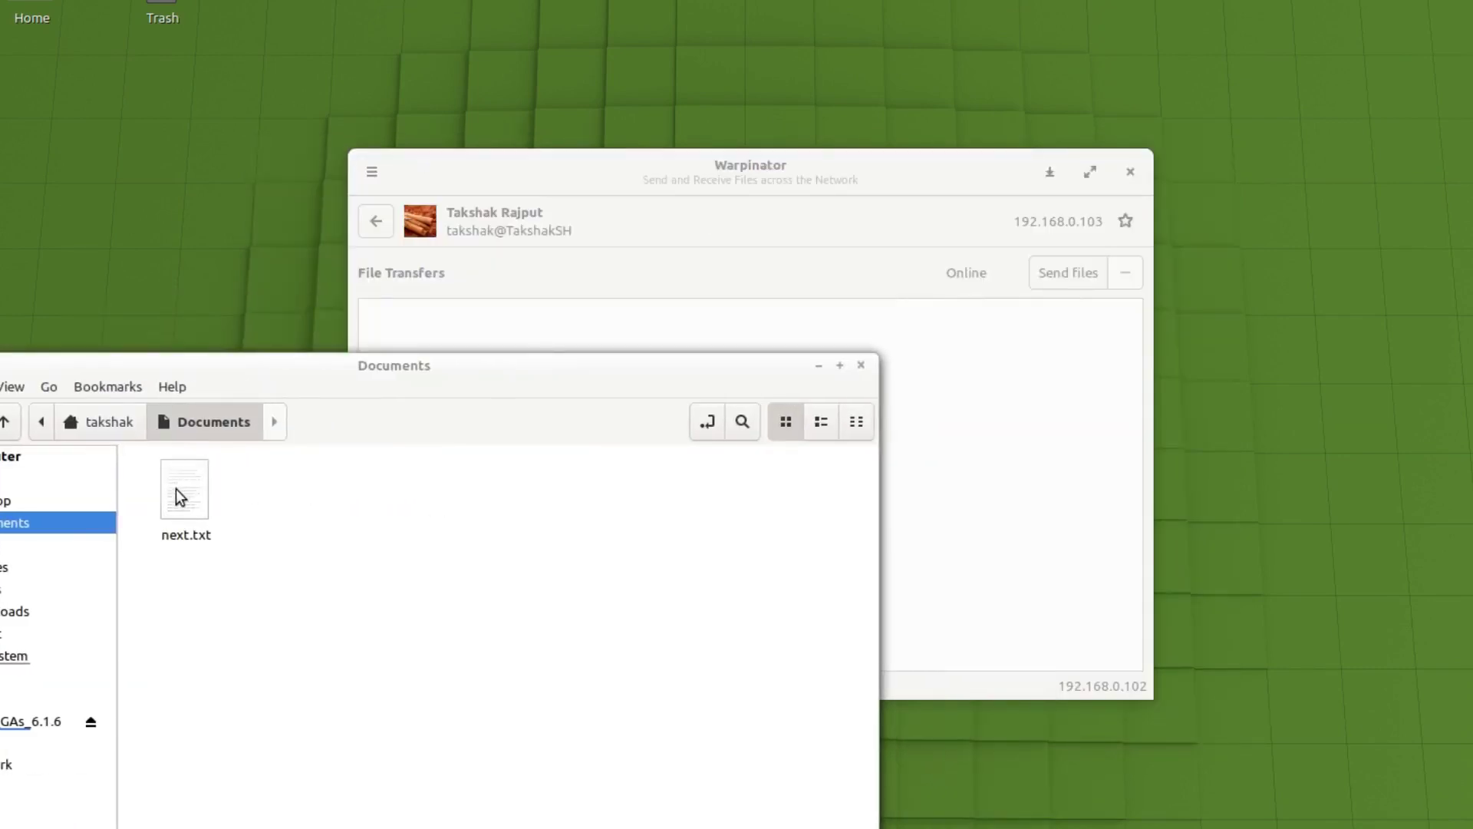
drag(177, 490, 1019, 418)
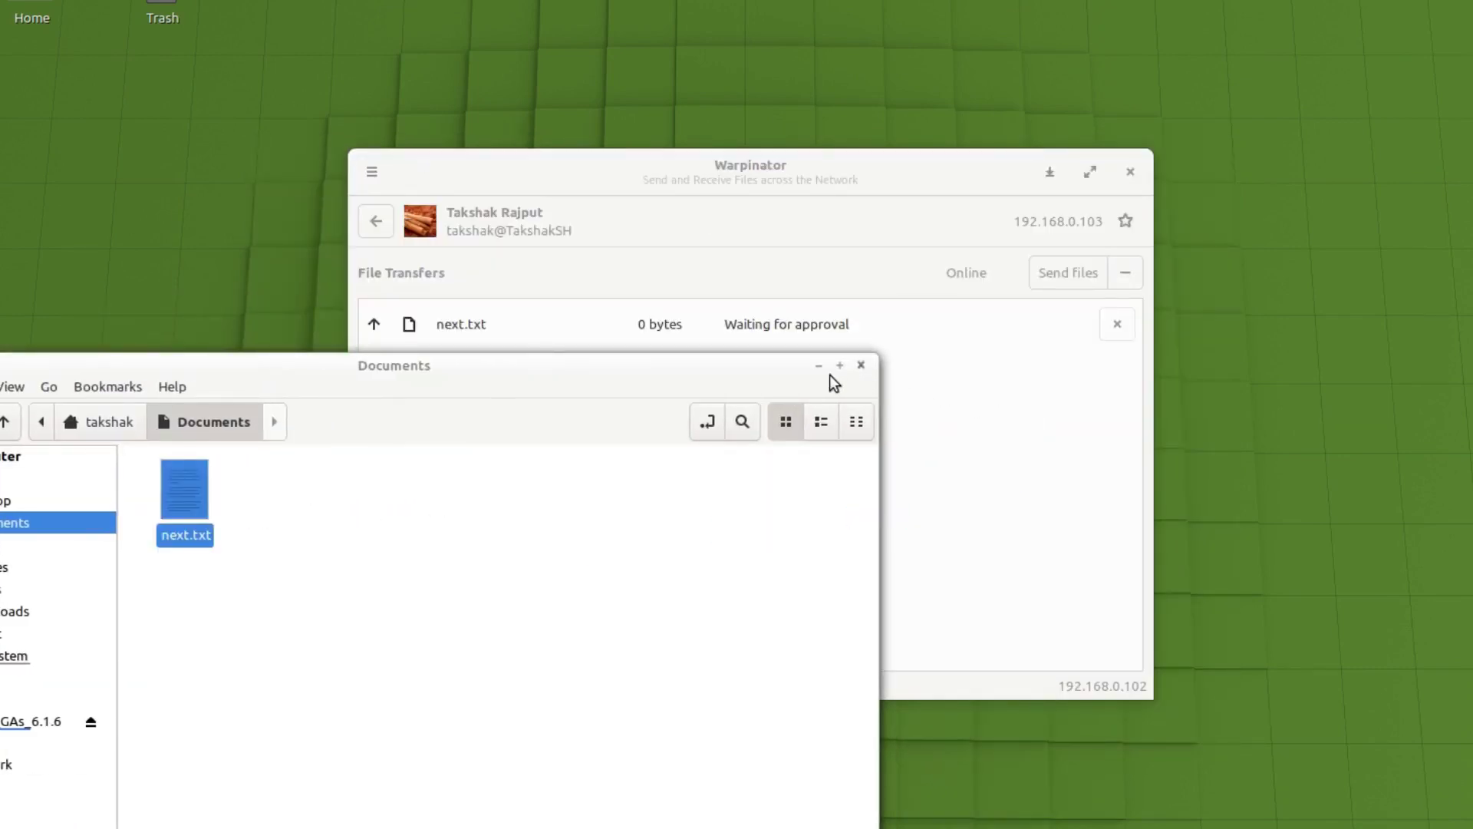
click(819, 363)
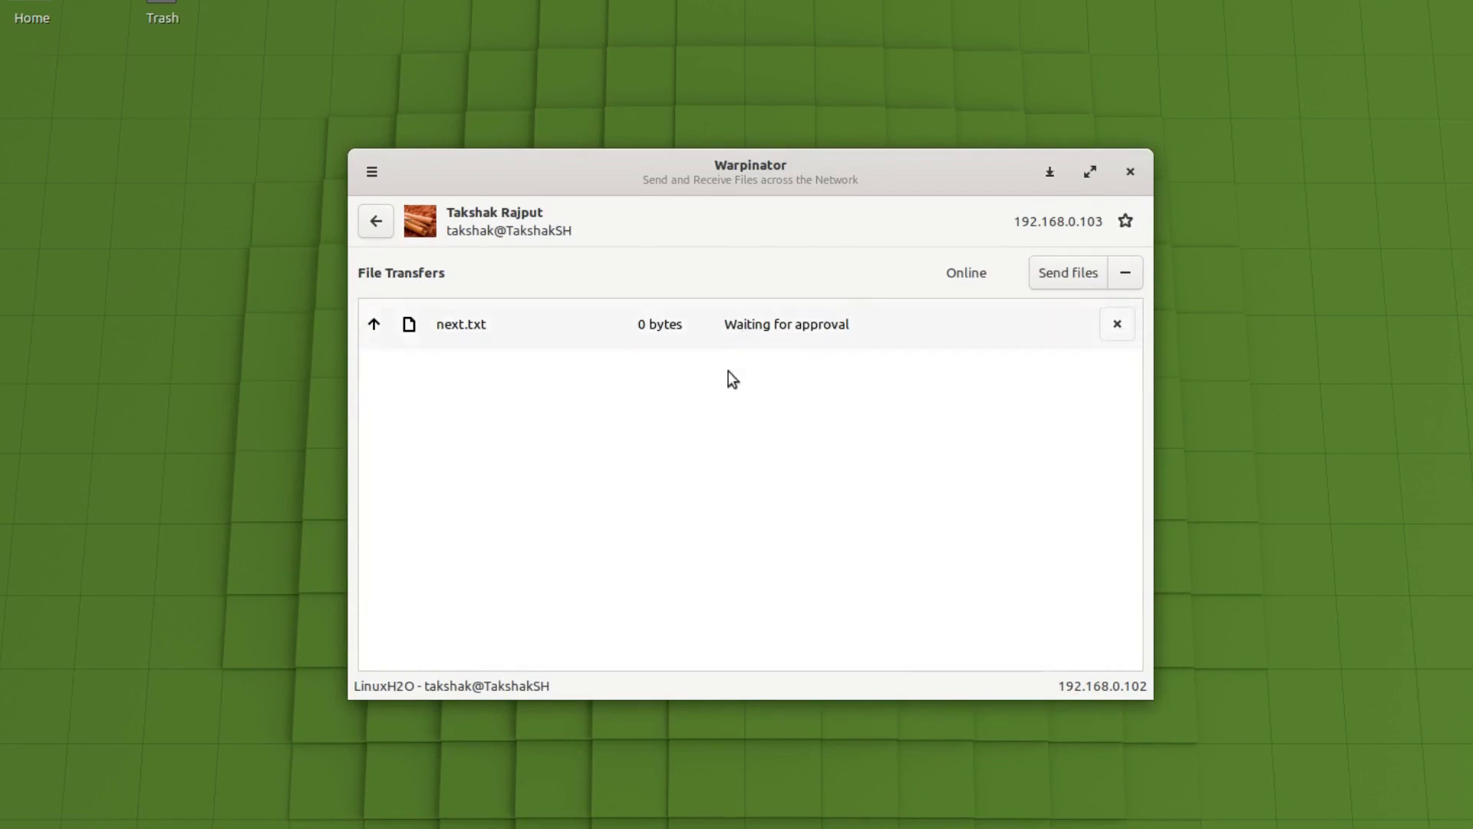
click(719, 827)
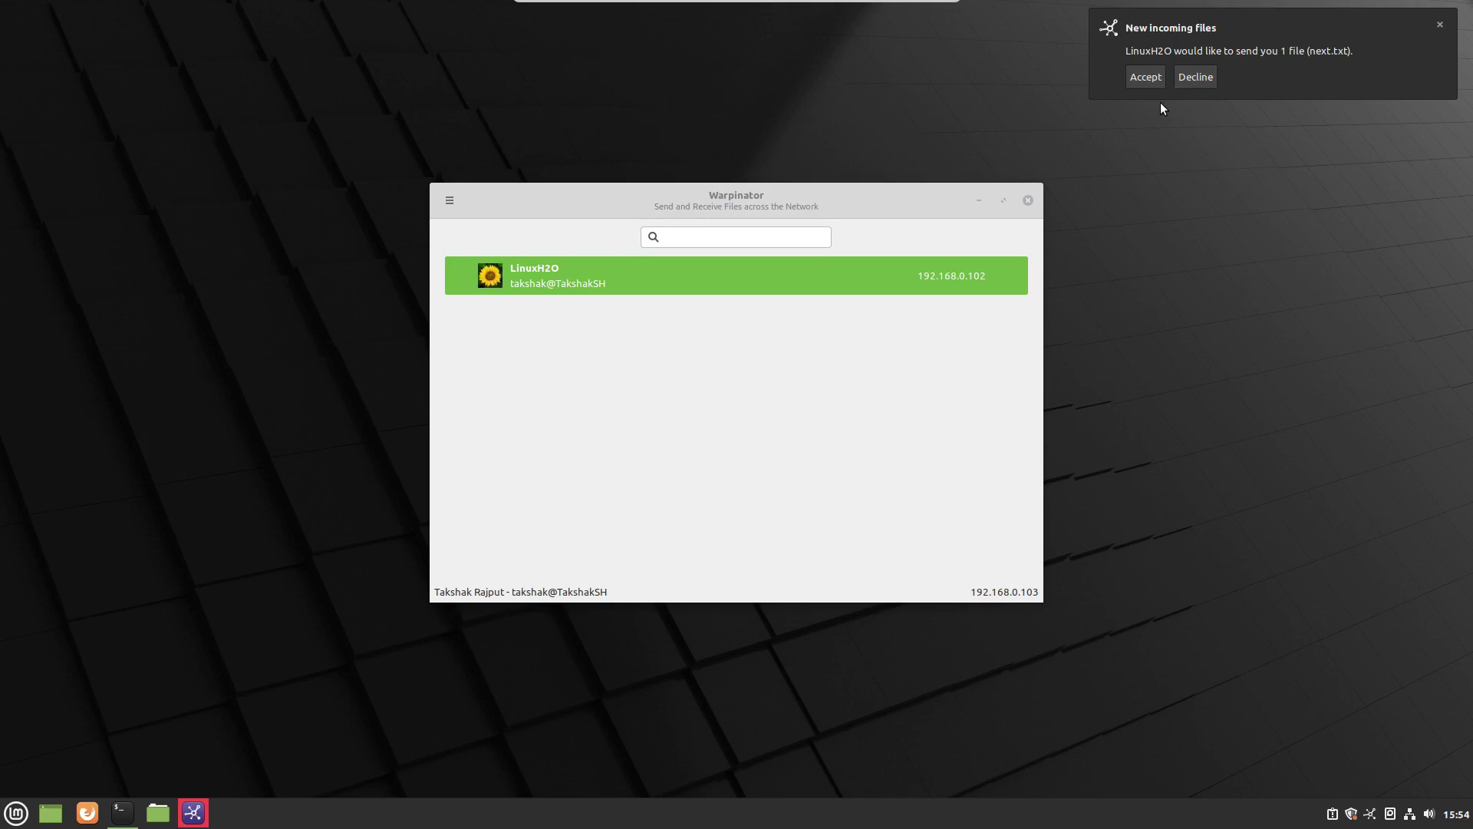
Step: Accept next.txt from LinuxH2O and view it as Completed on the LinuxH2O transfers page
click(1141, 80)
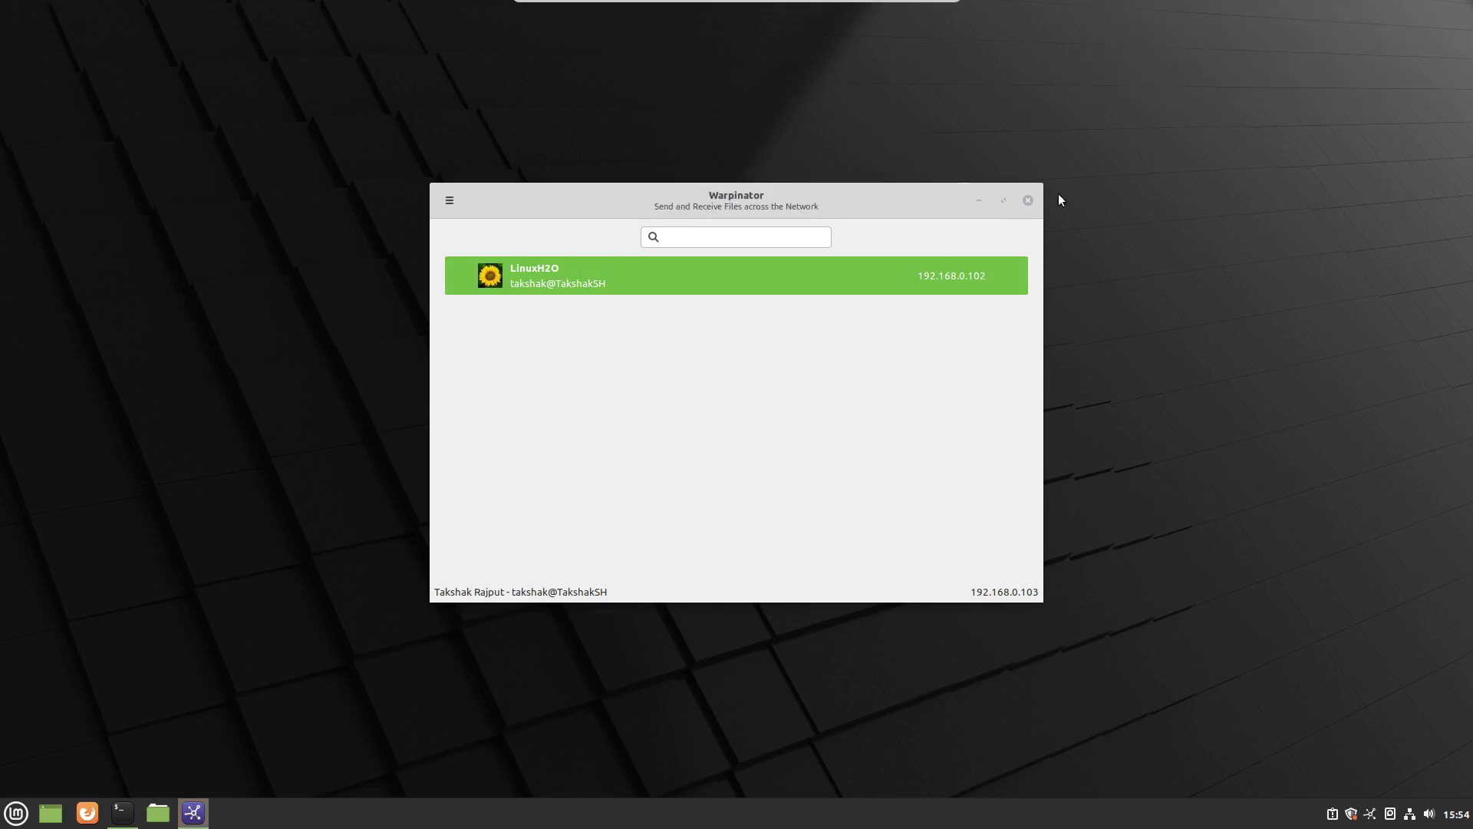
click(715, 278)
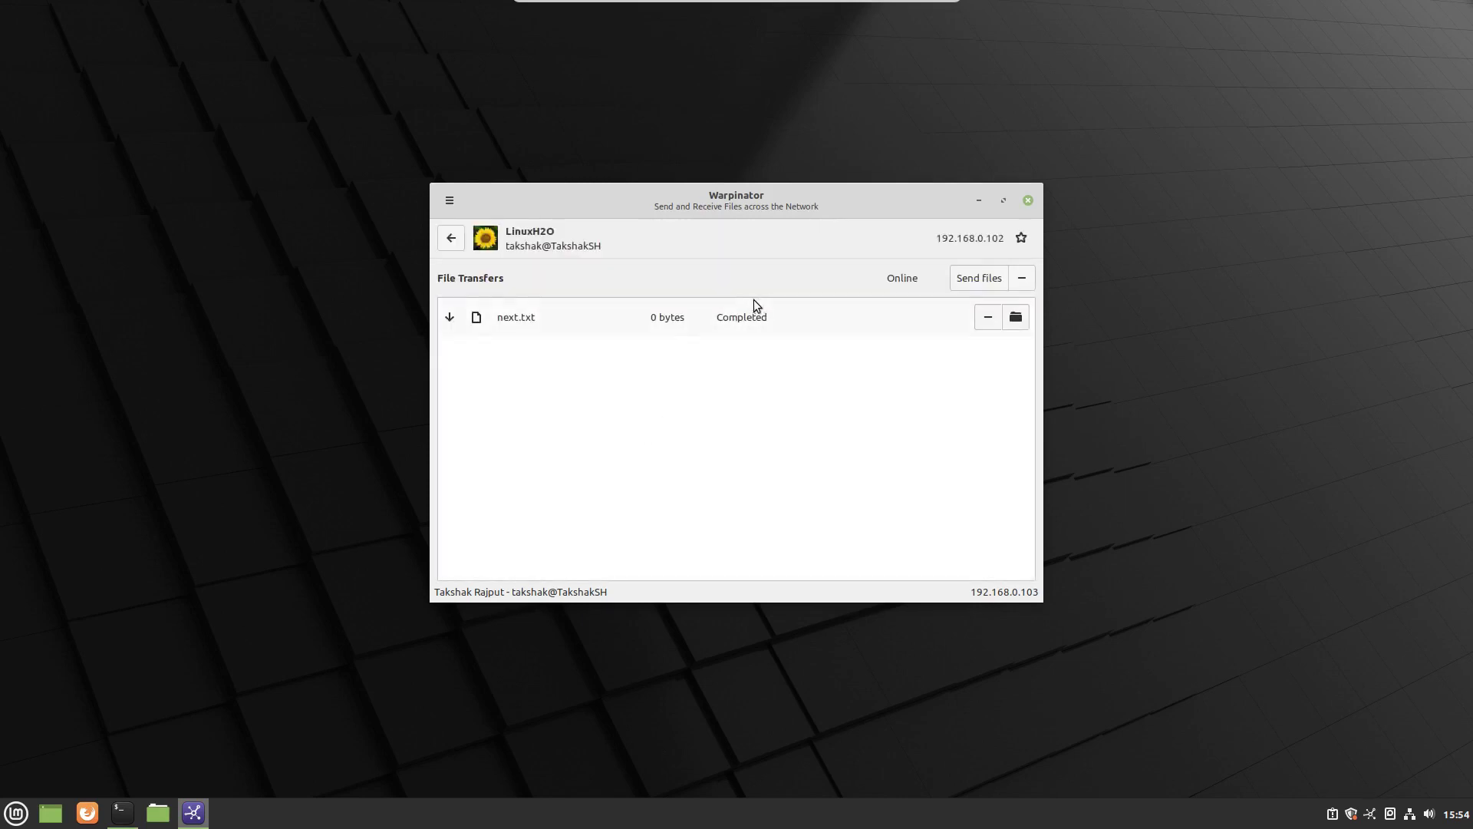
click(1015, 319)
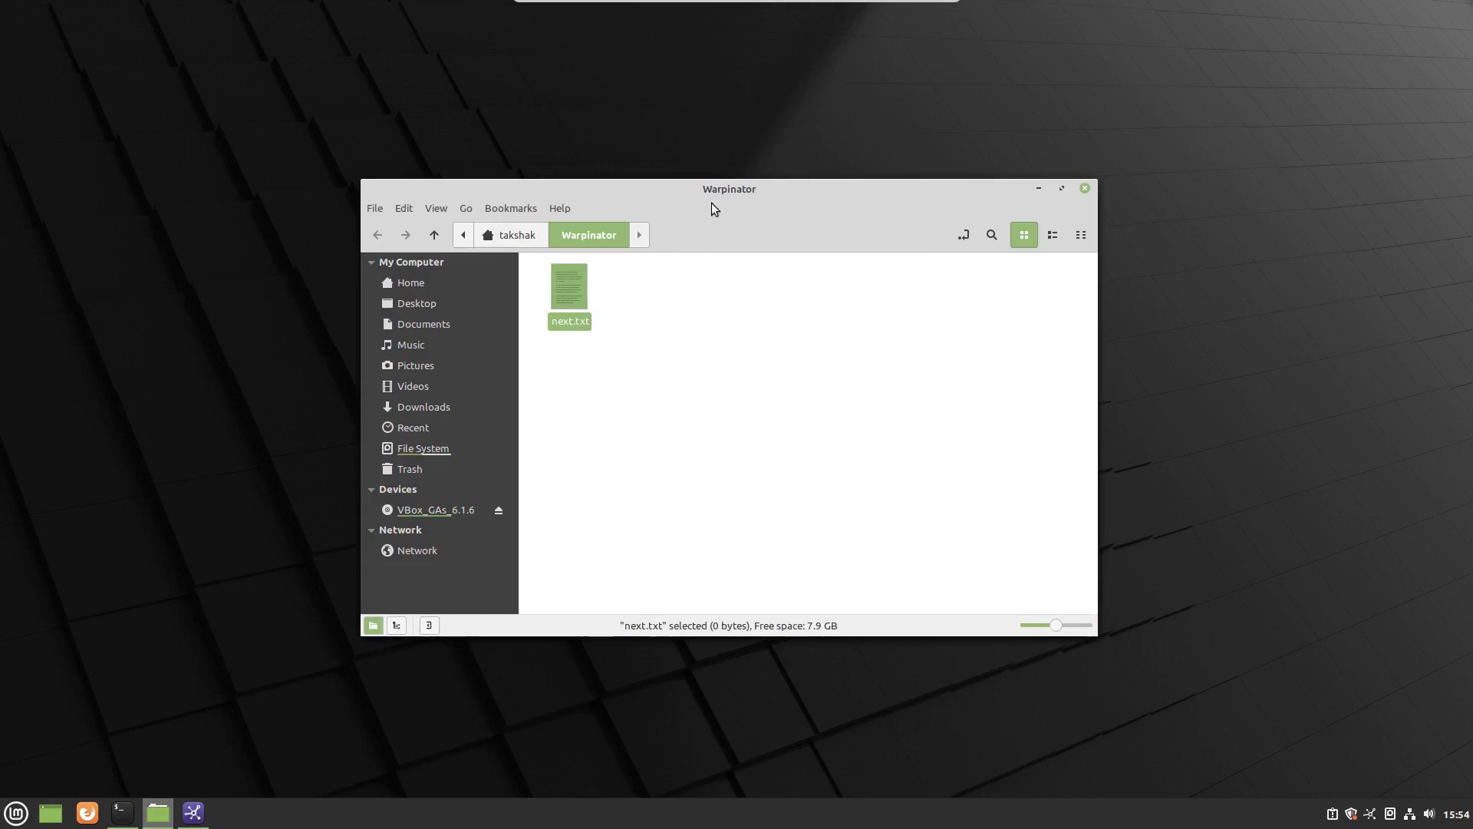
drag(712, 203, 459, 204)
click(230, 284)
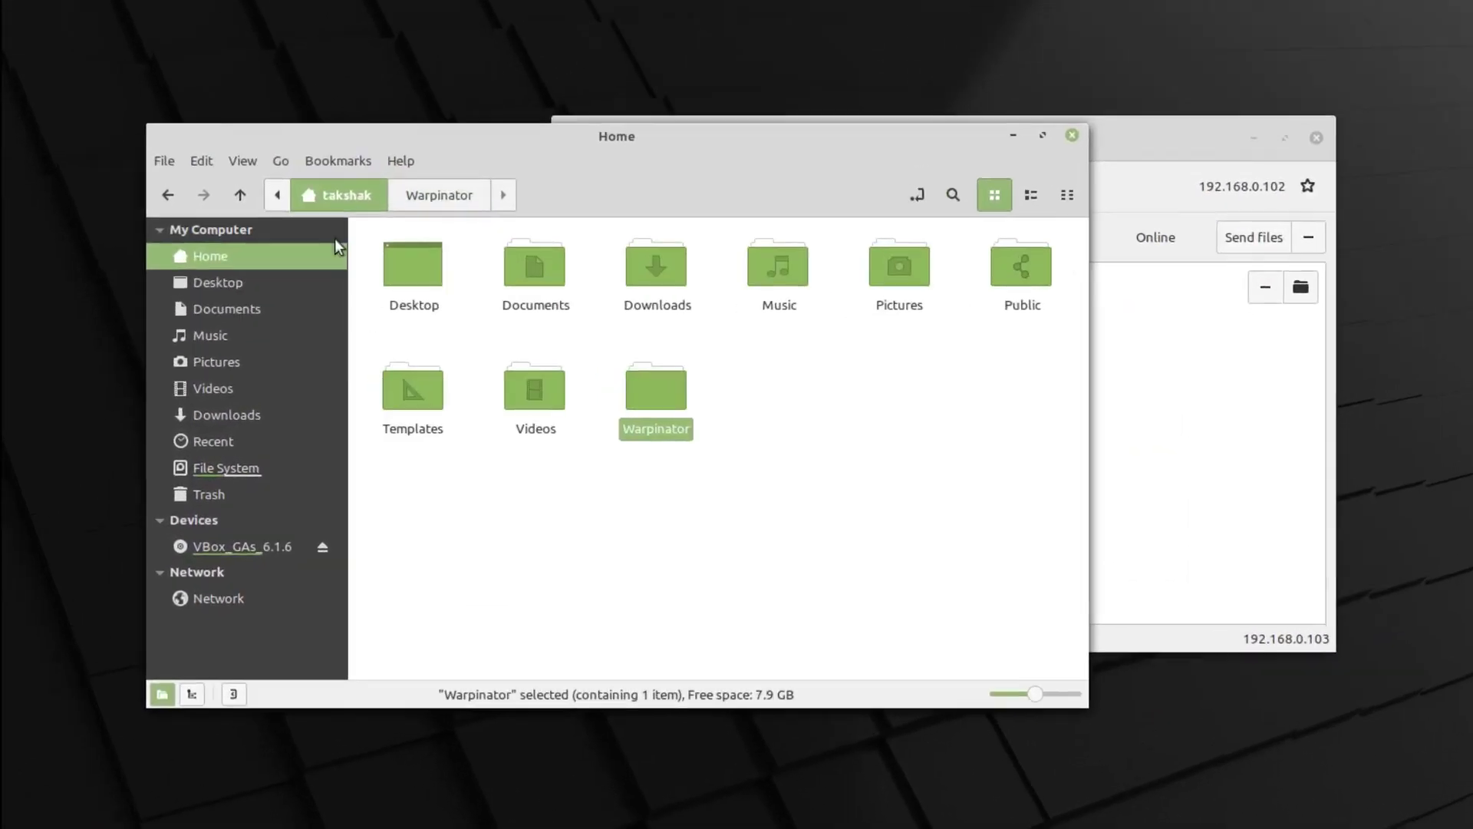
click(645, 560)
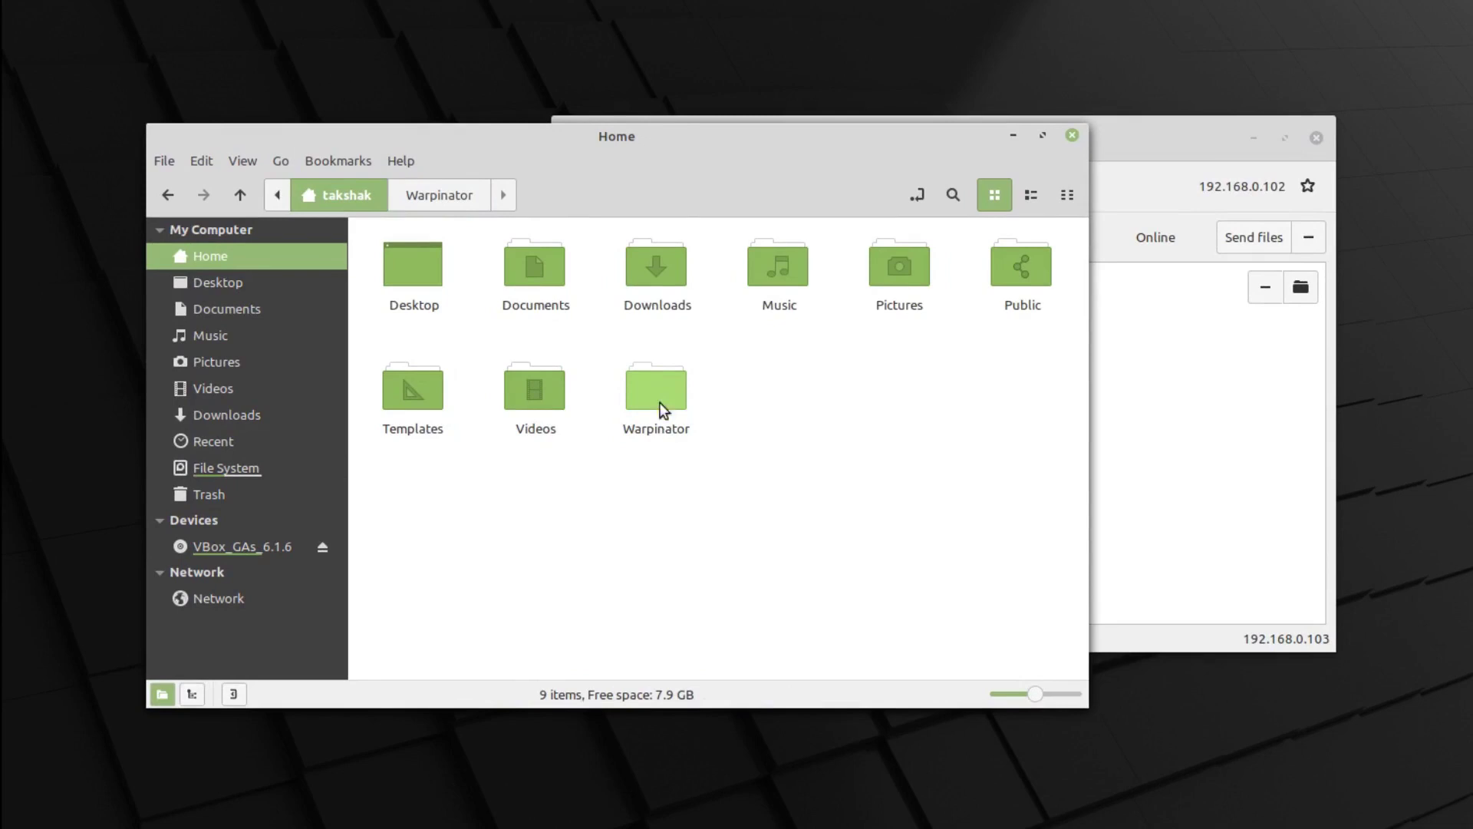
double_click(661, 403)
drag(543, 396, 1433, 264)
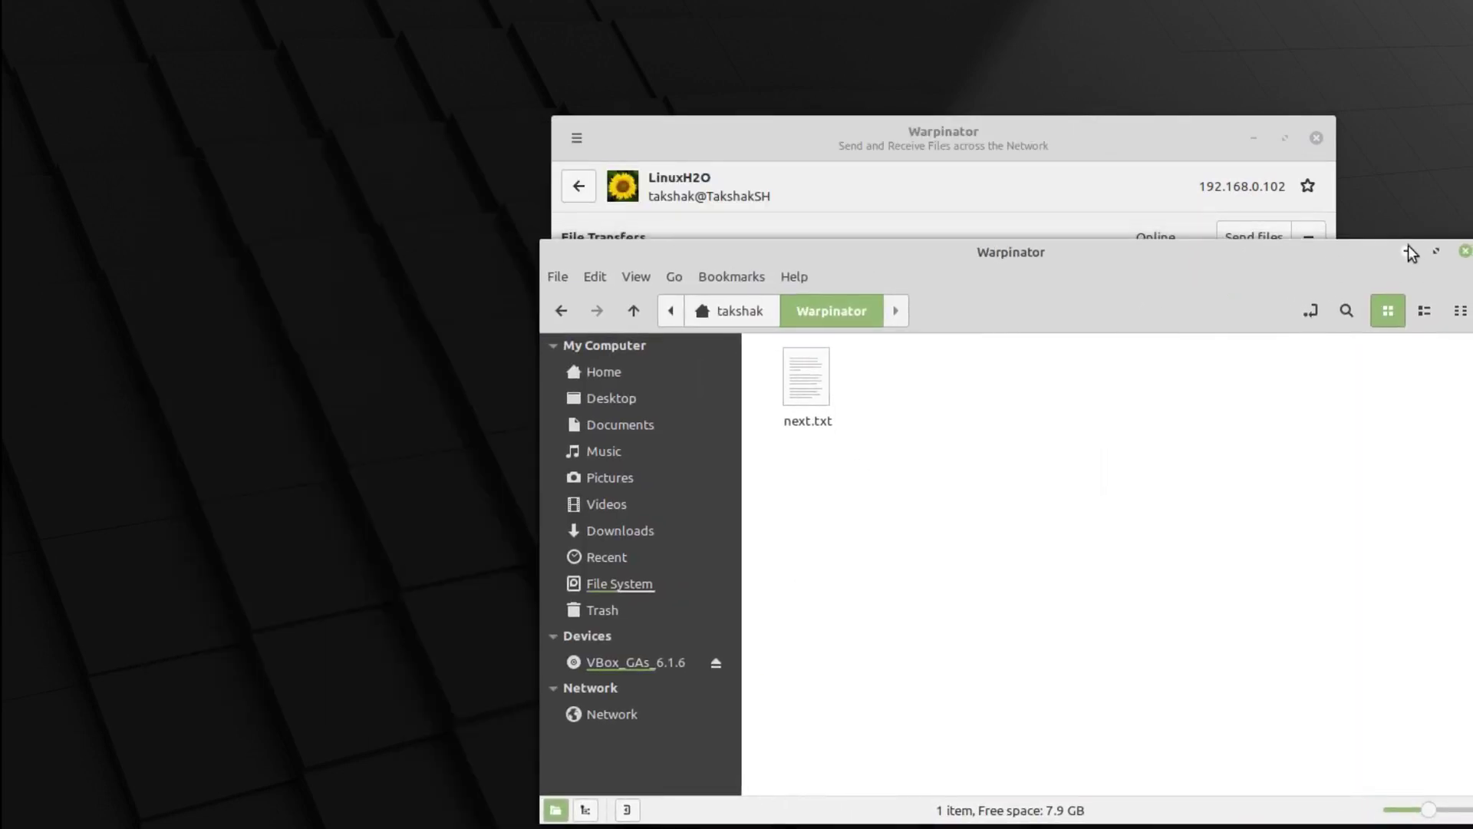
click(1408, 249)
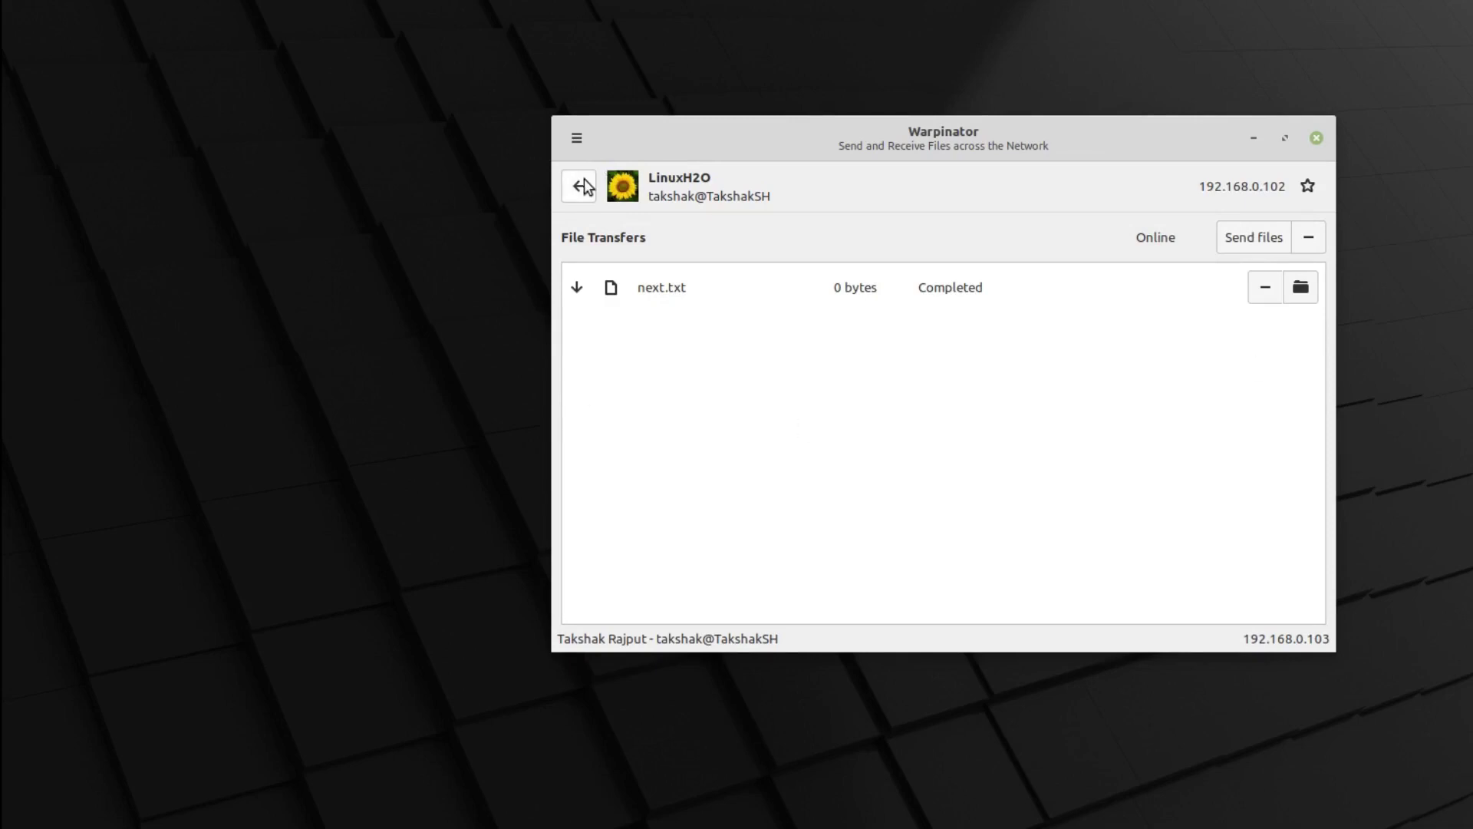
Step: Send Mustang.png from the Pictures folder to LinuxH2O via Send files > Browse
click(1265, 237)
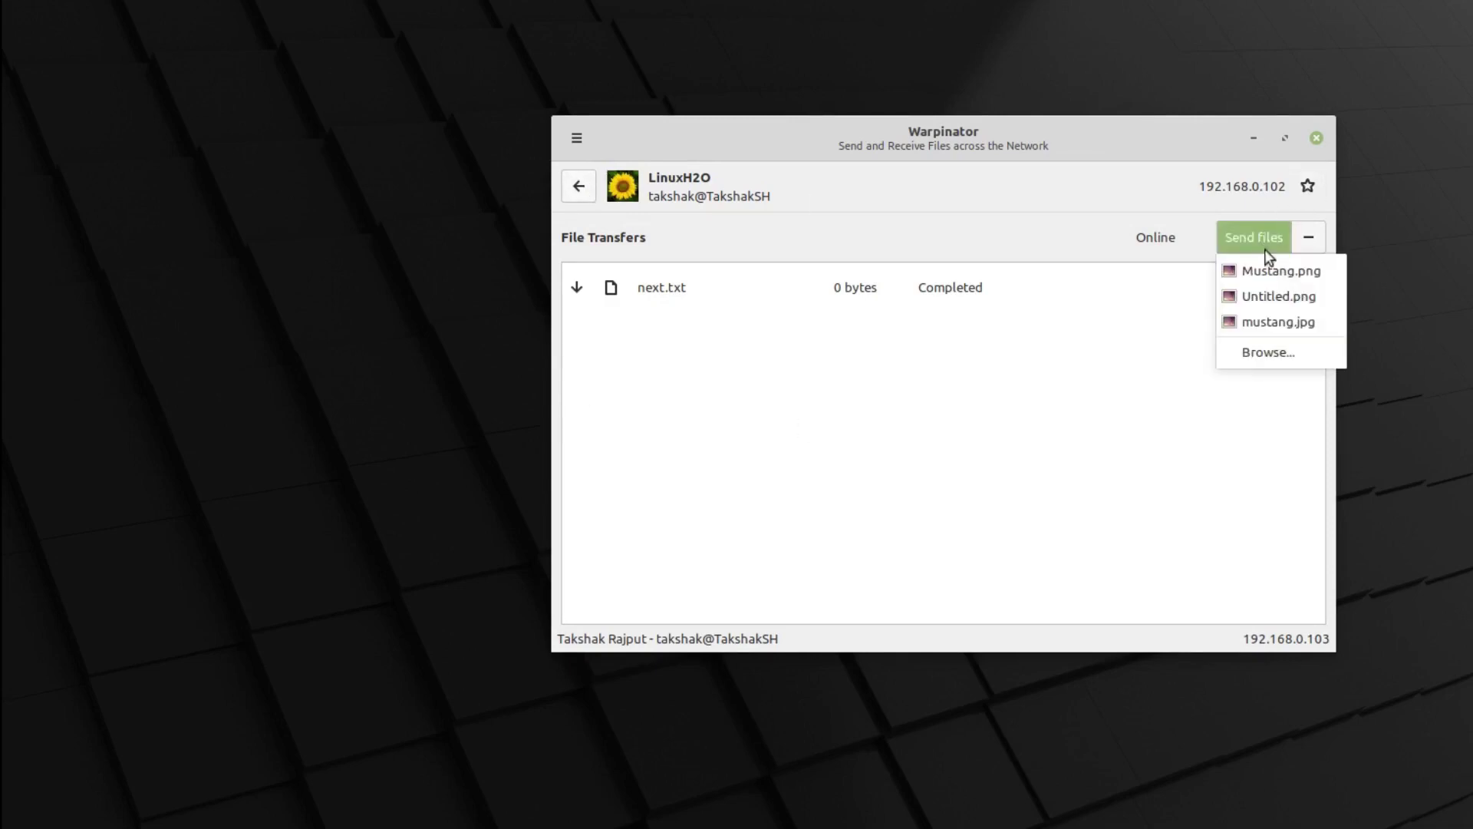
click(1291, 357)
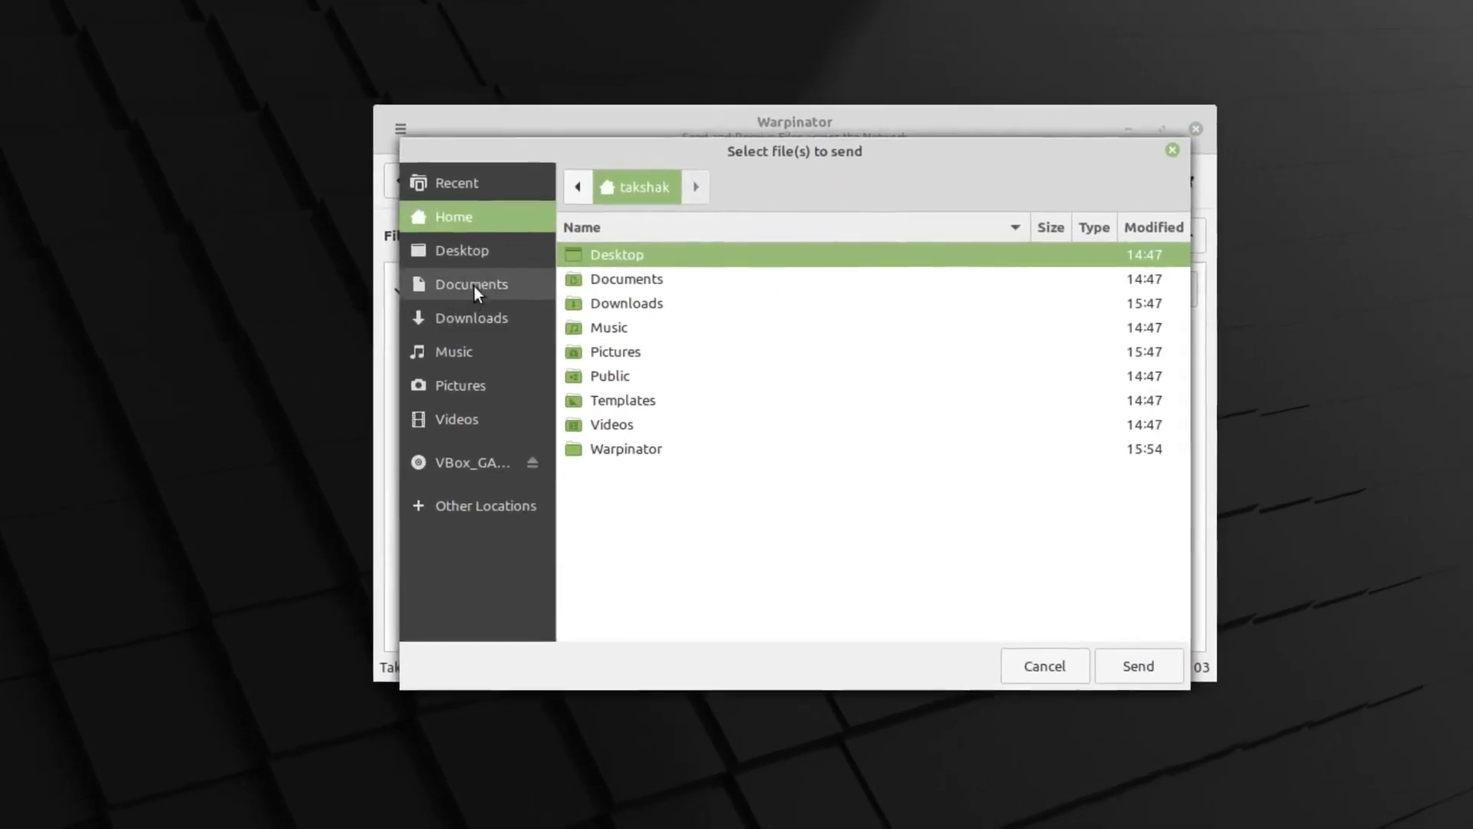
click(468, 385)
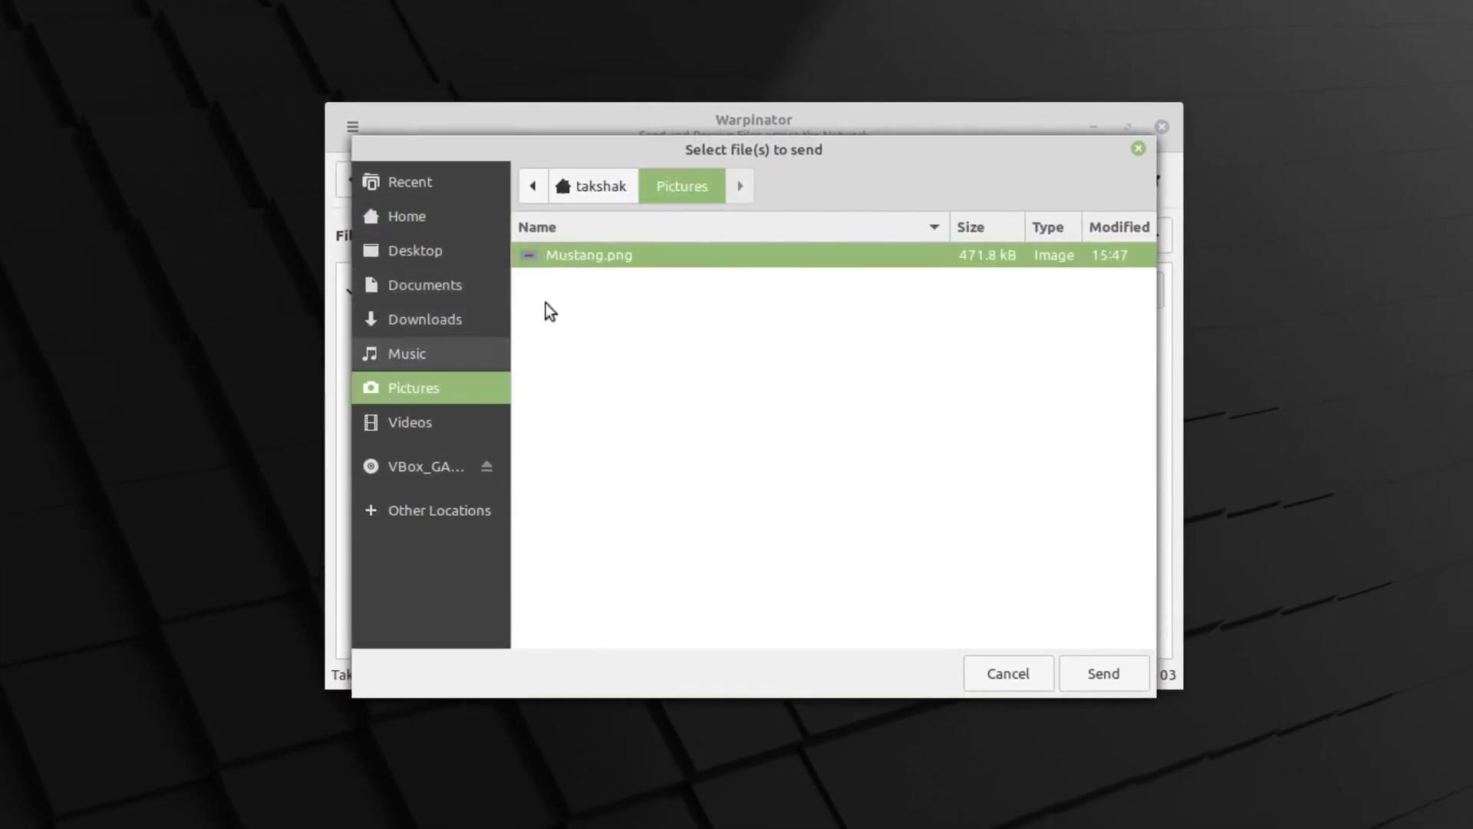
double_click(603, 258)
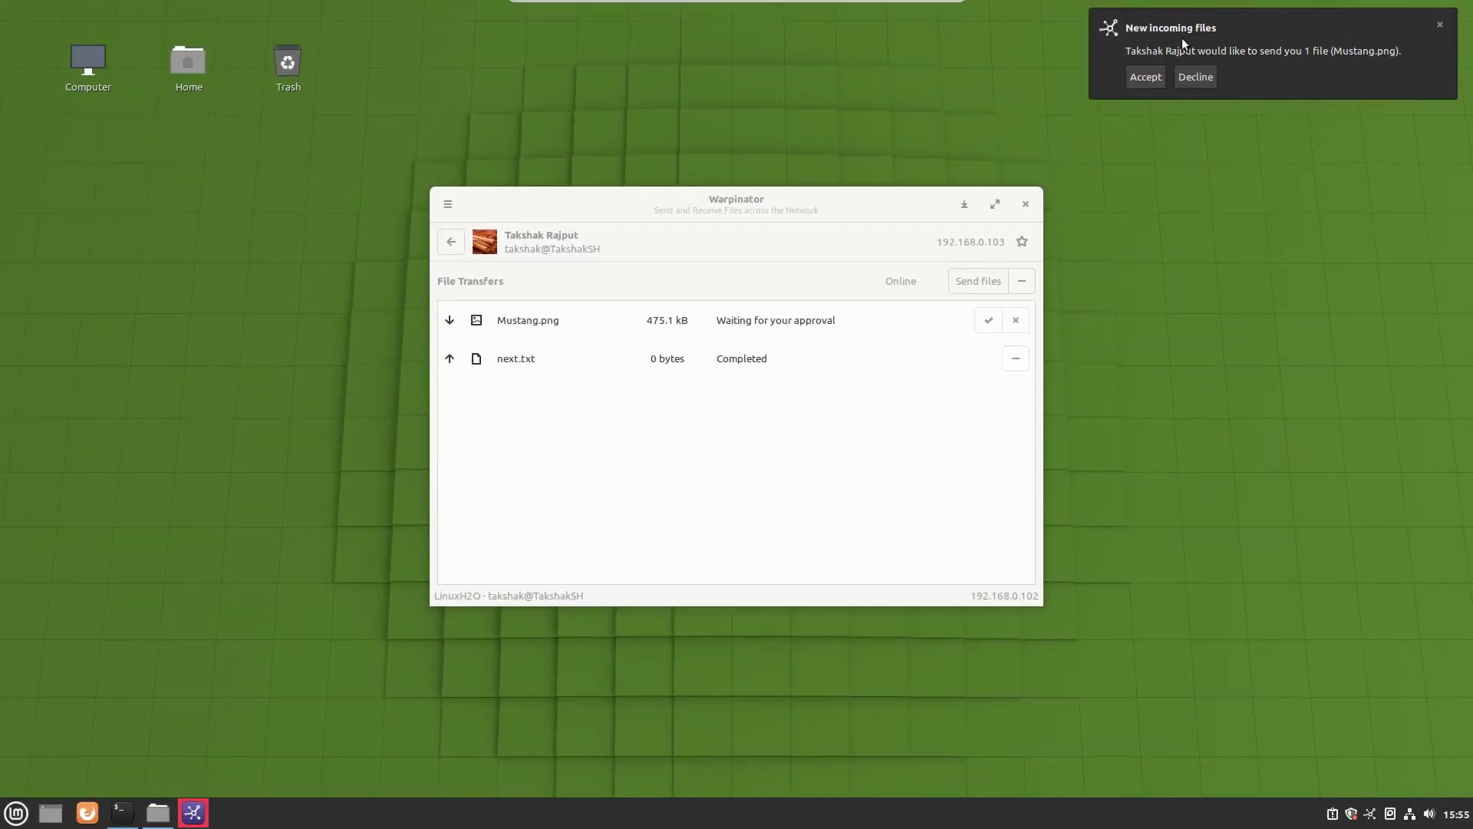
Step: Accept the incoming Mustang.png, open its Warpinator folder, and view it in Image Viewer
click(1145, 76)
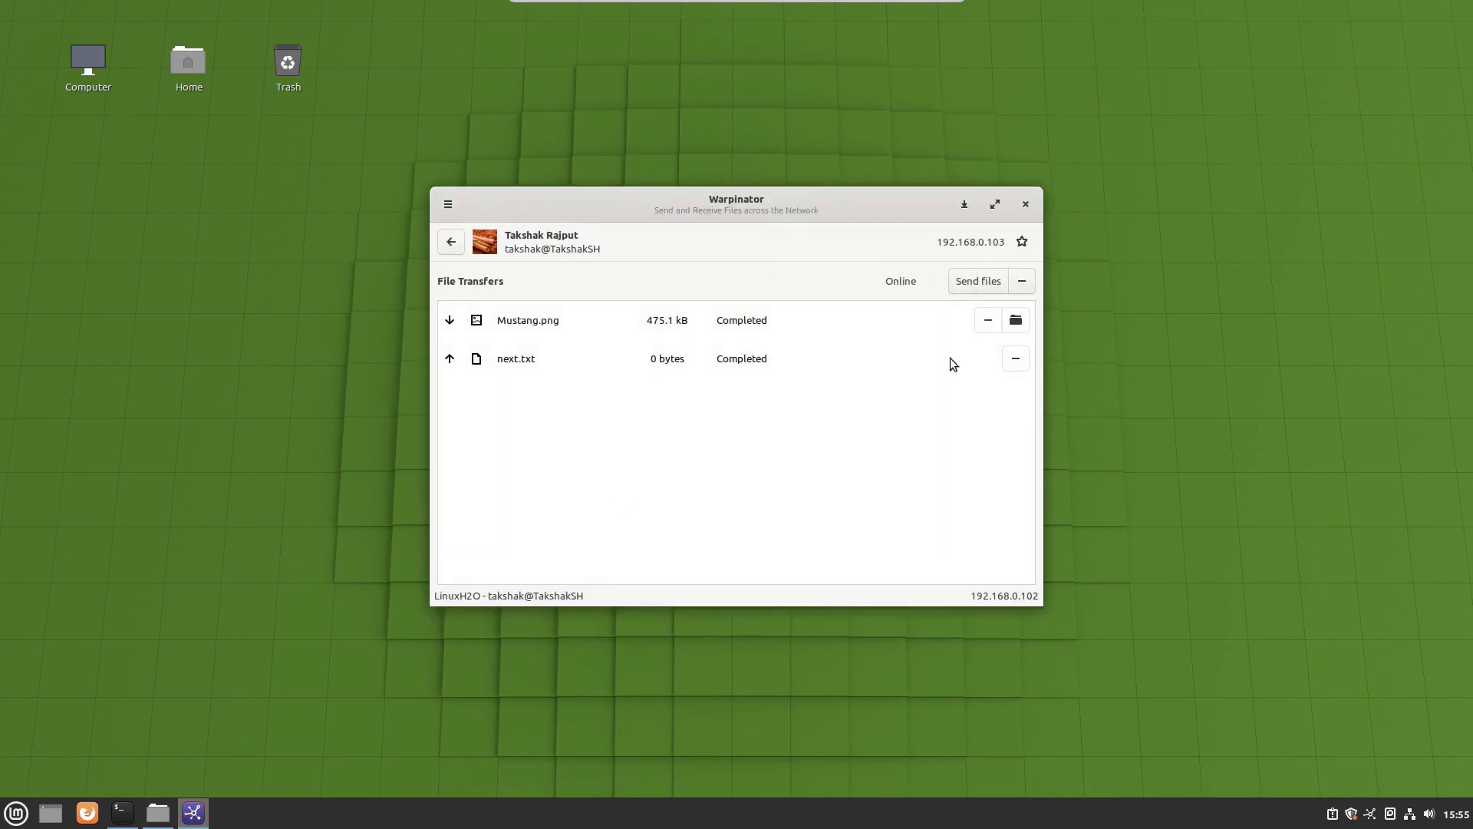
click(1018, 321)
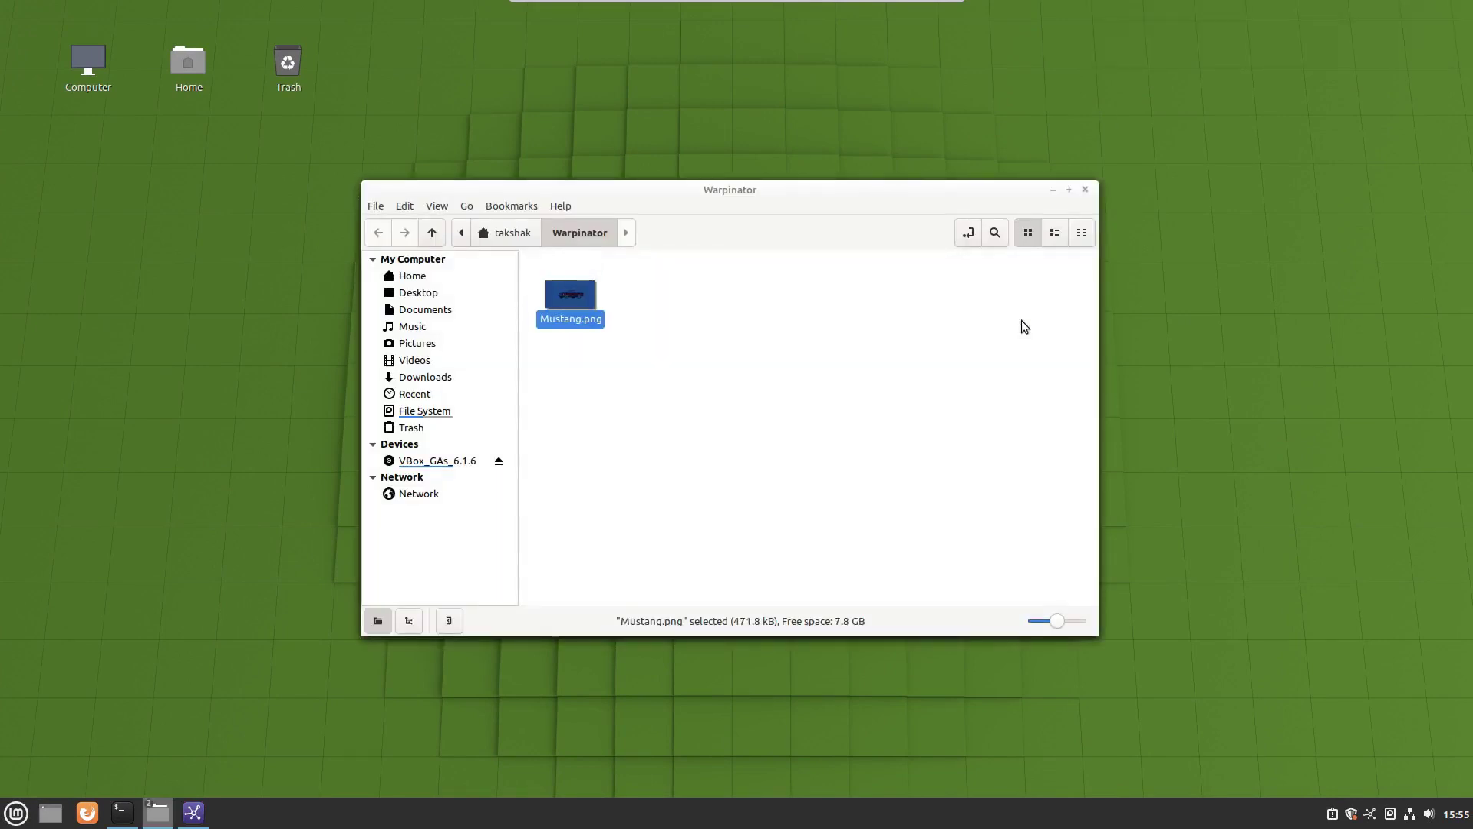
click(729, 512)
double_click(576, 311)
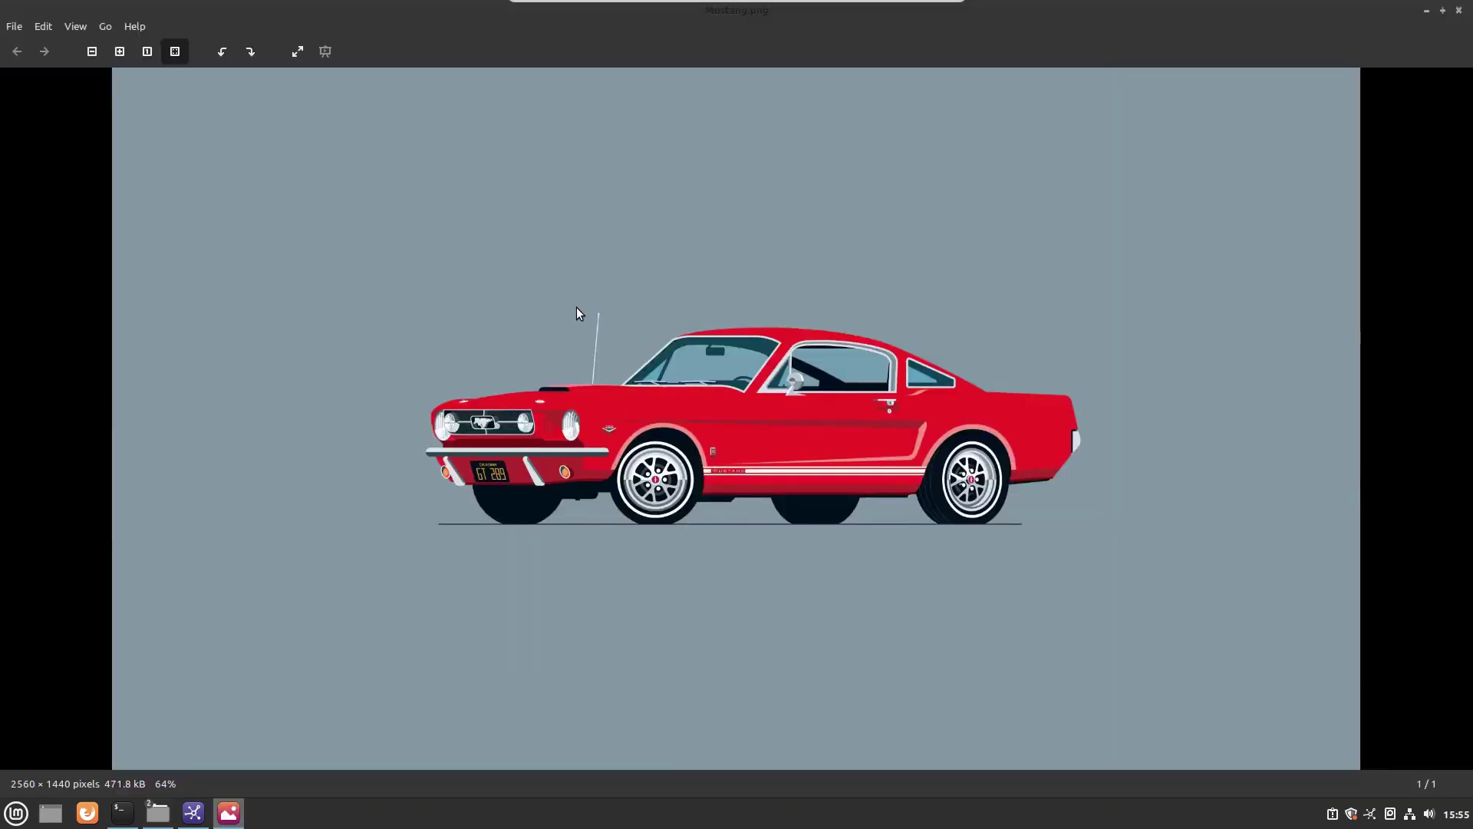
Step: Set Mustang.png as the desktop wallpaper and close Image Viewer
right_click(579, 313)
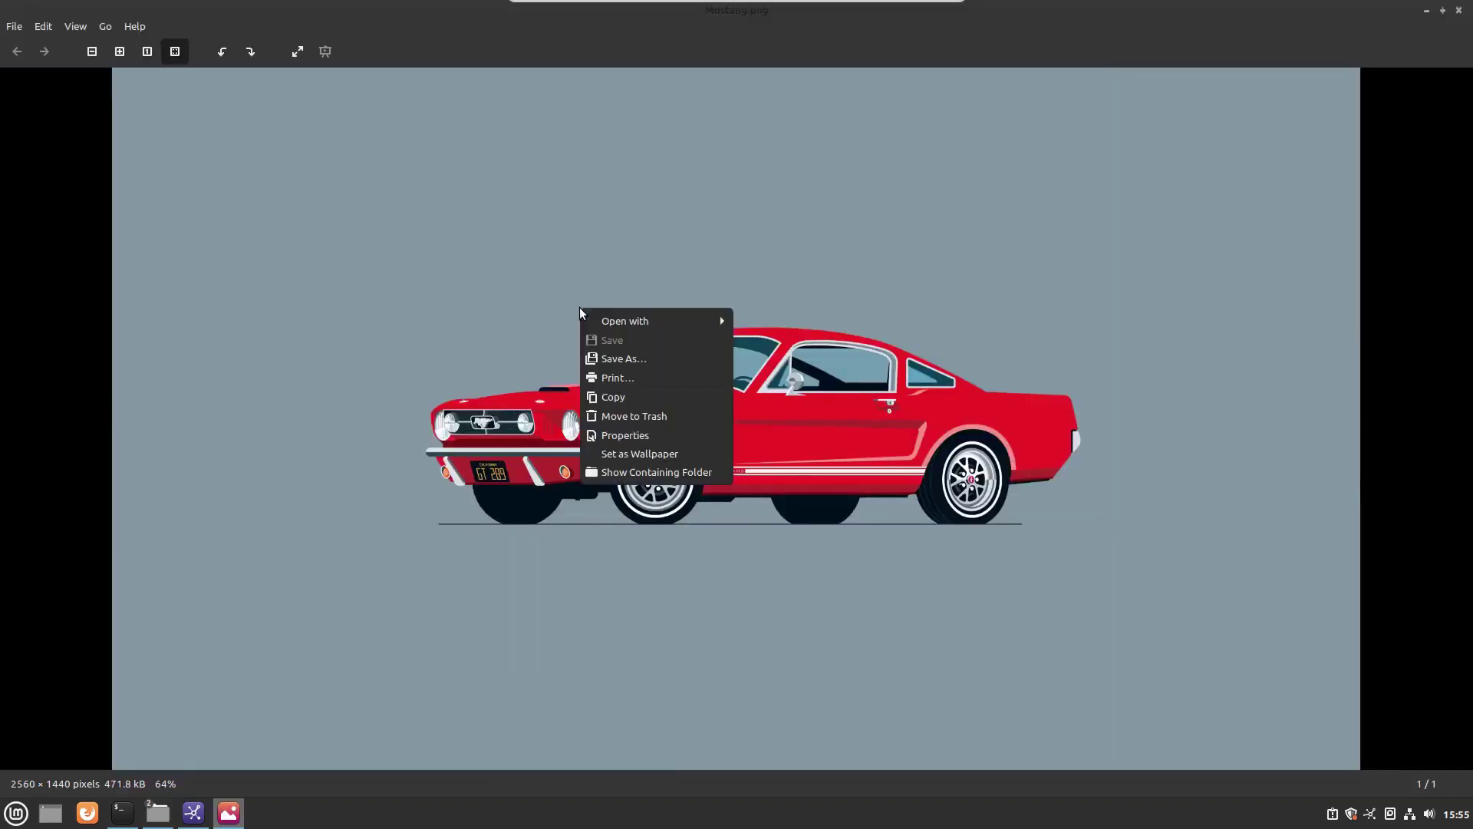
click(649, 451)
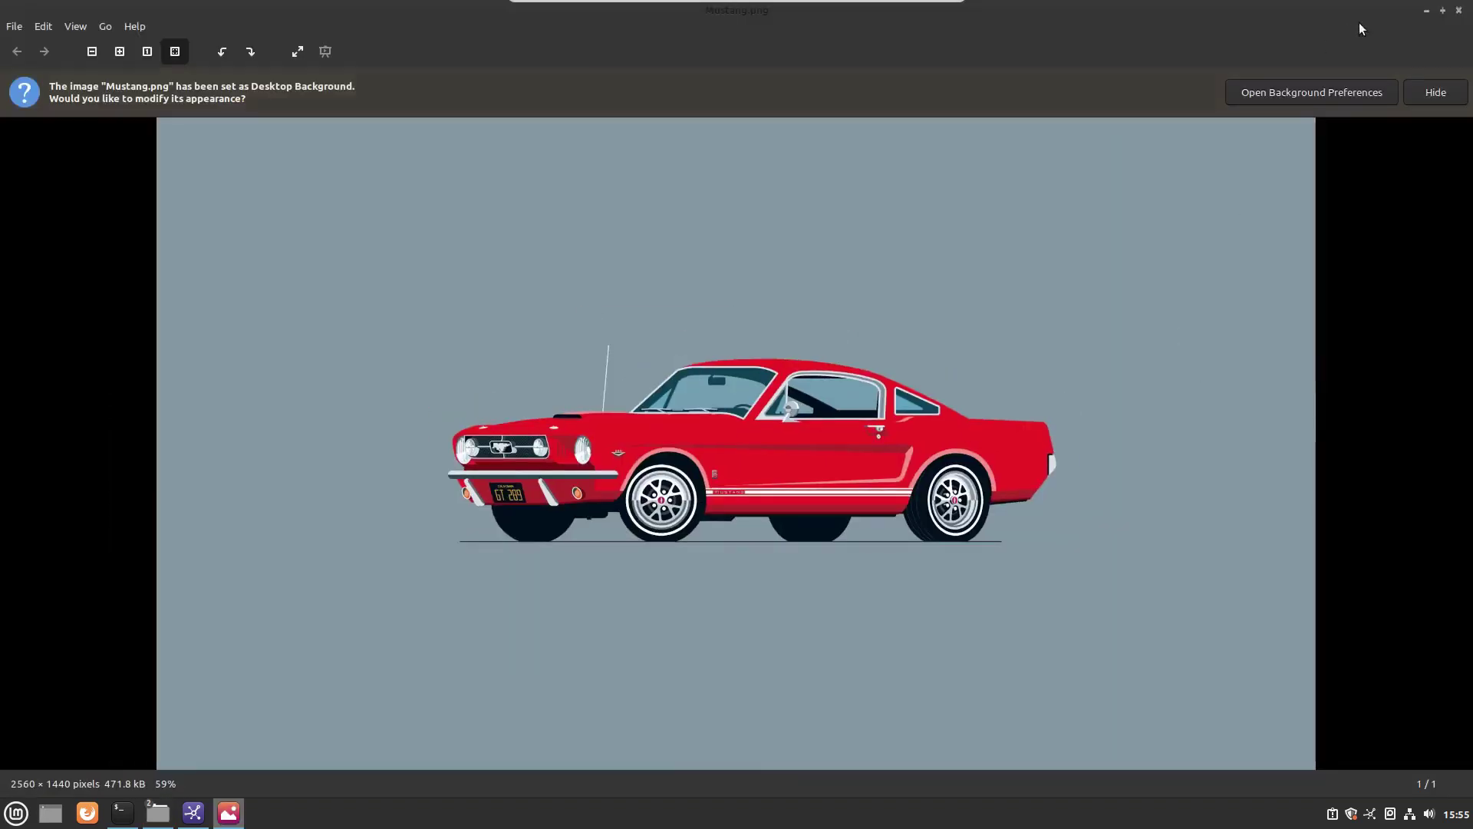
click(1458, 10)
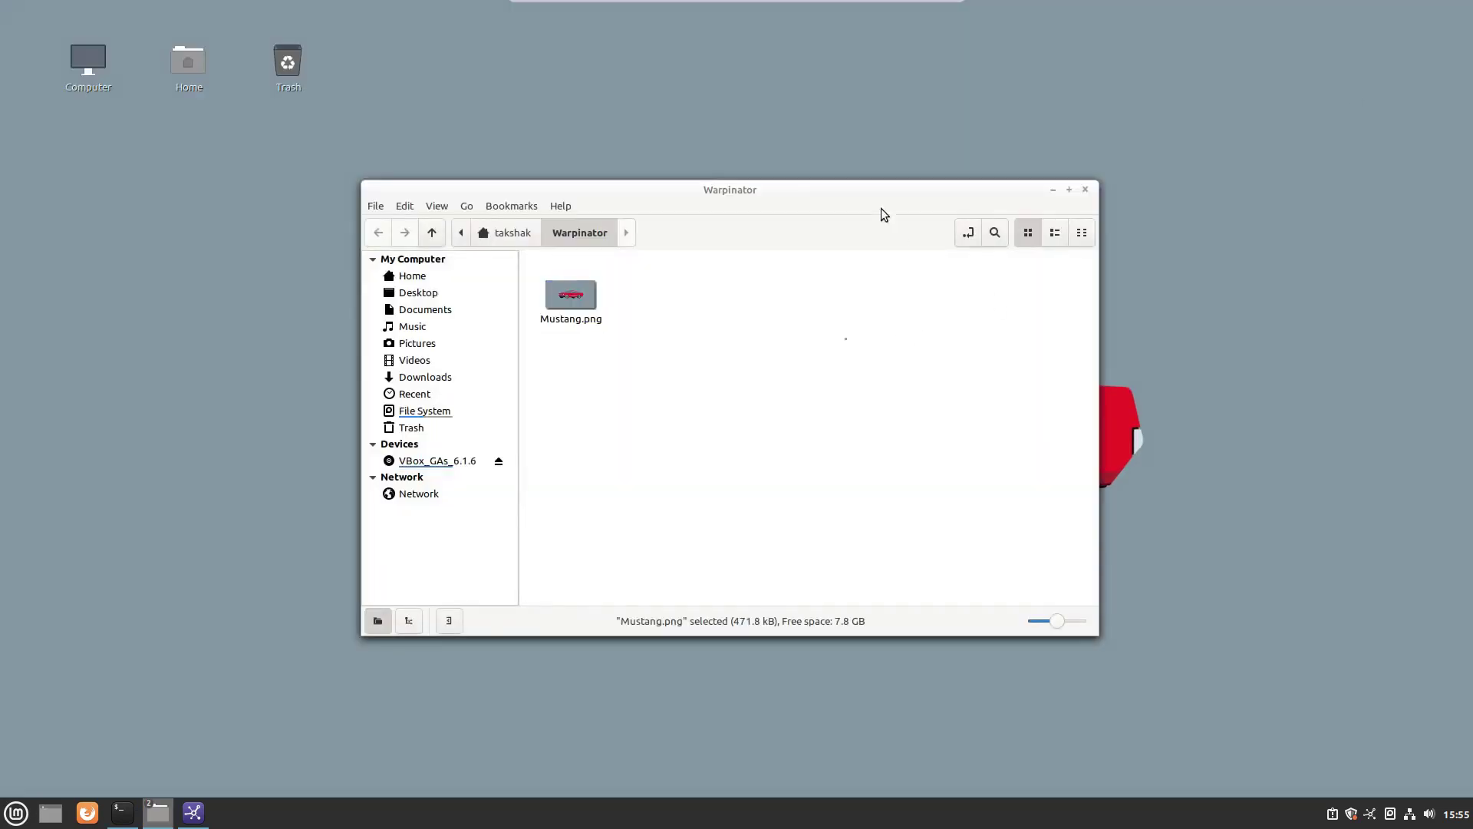
Step: Minimize the file manager and Warpinator to reveal the red Mustang wallpaper
drag(802, 194, 948, 122)
drag(1209, 198, 1202, 353)
click(1190, 272)
click(967, 204)
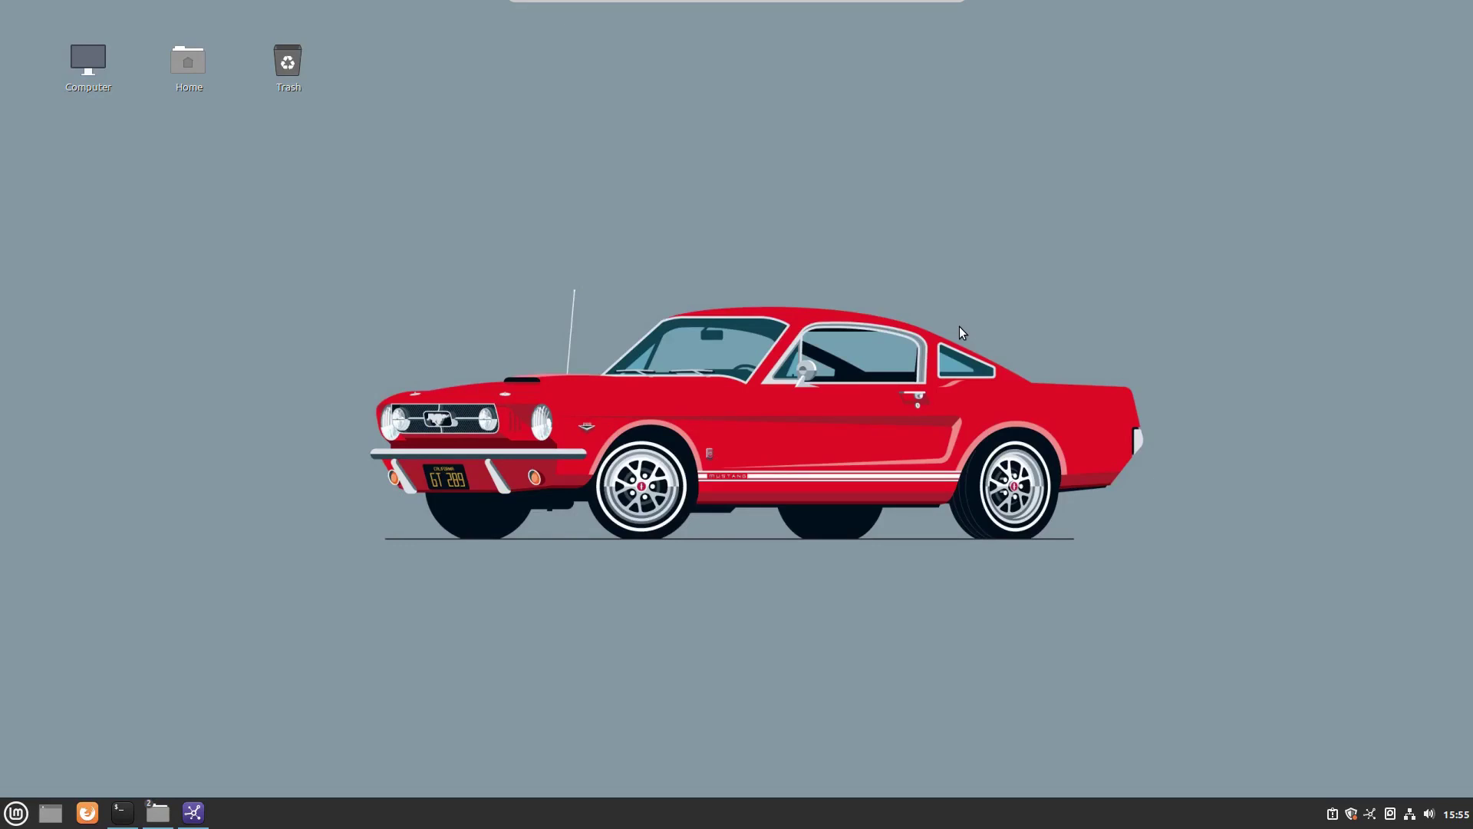
Step: Bring Warpinator back with Alt+Tab, showing Mustang.png and next.txt Completed
key(alt+Tab)
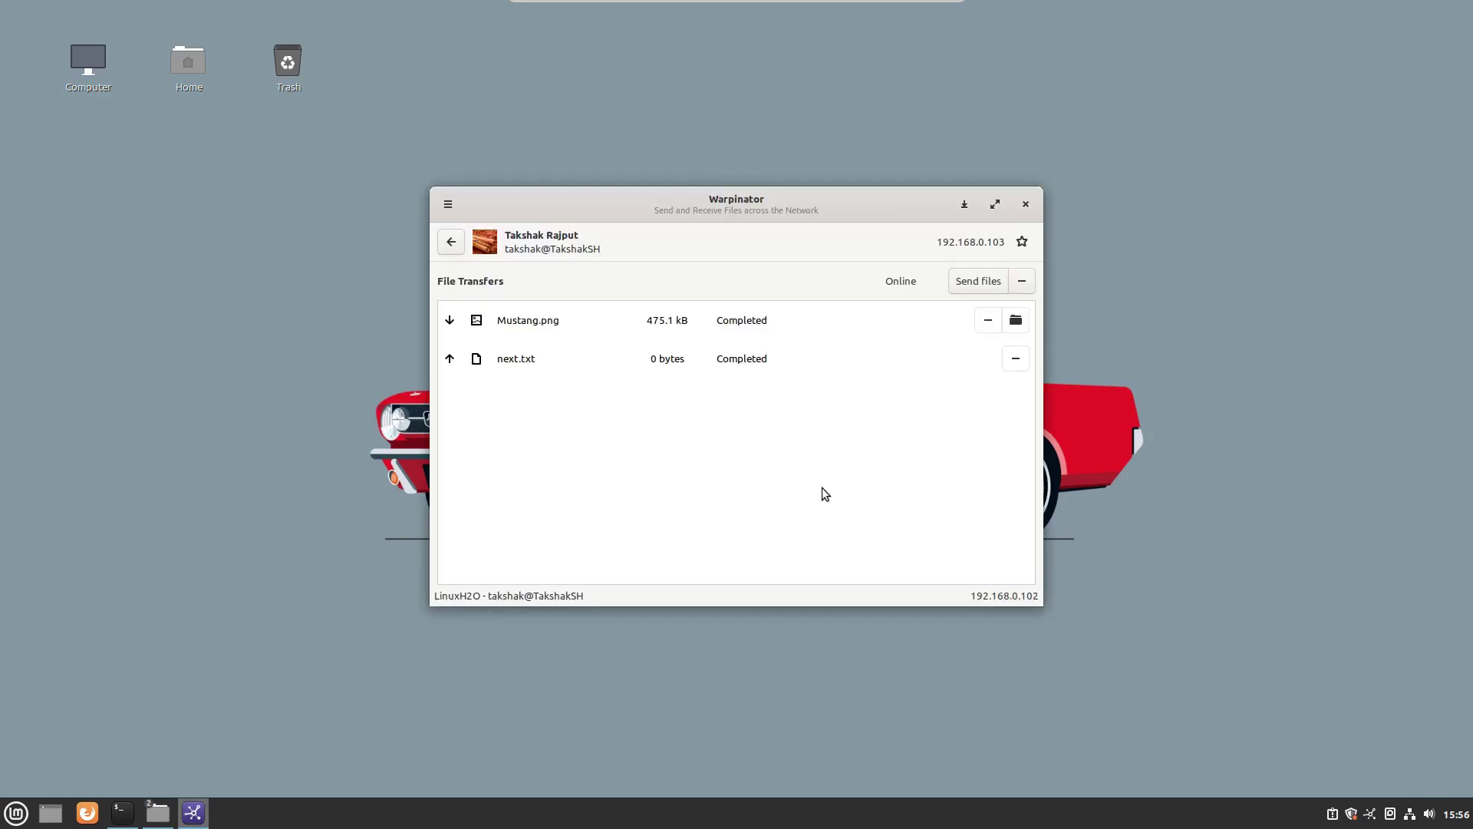